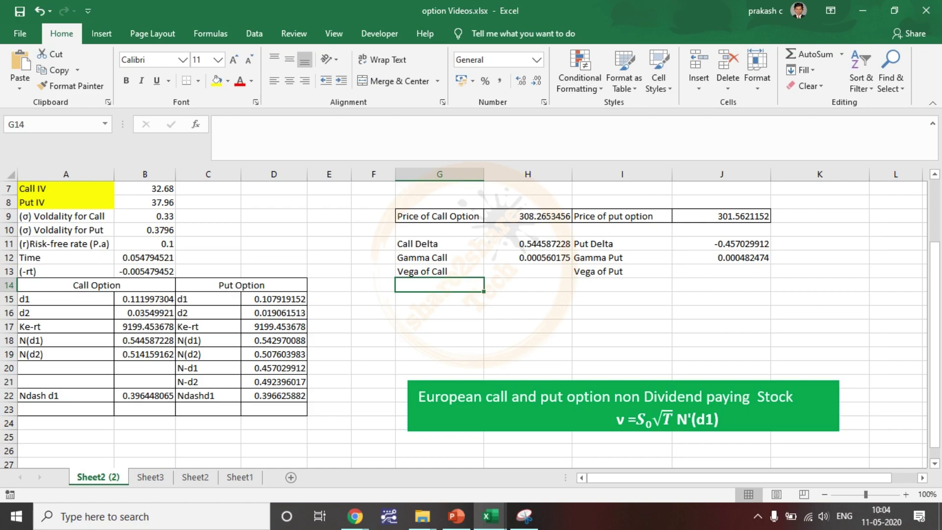
Step: Enter the Vega of Call formula =B1*SQRT(B12)*B22 in cell H13
double_click(527, 271)
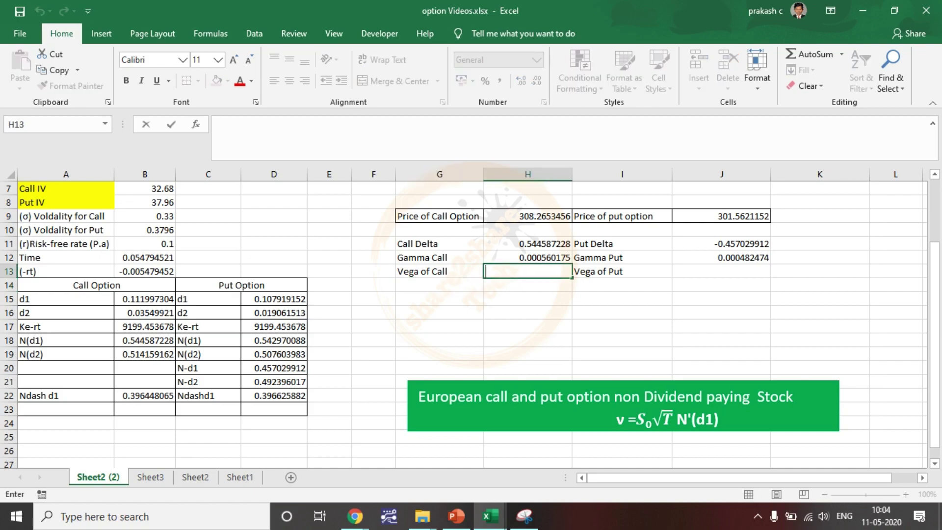
text(=)
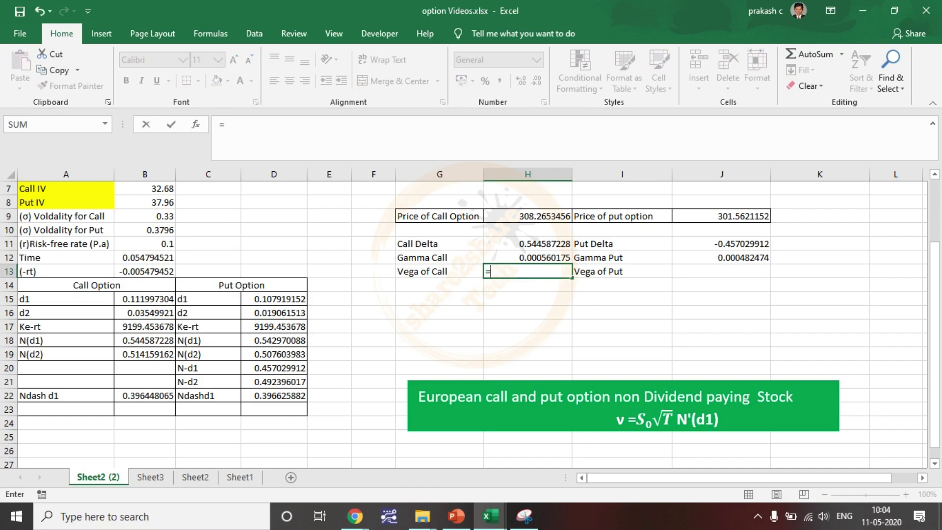
scroll(471, 319, up, 2)
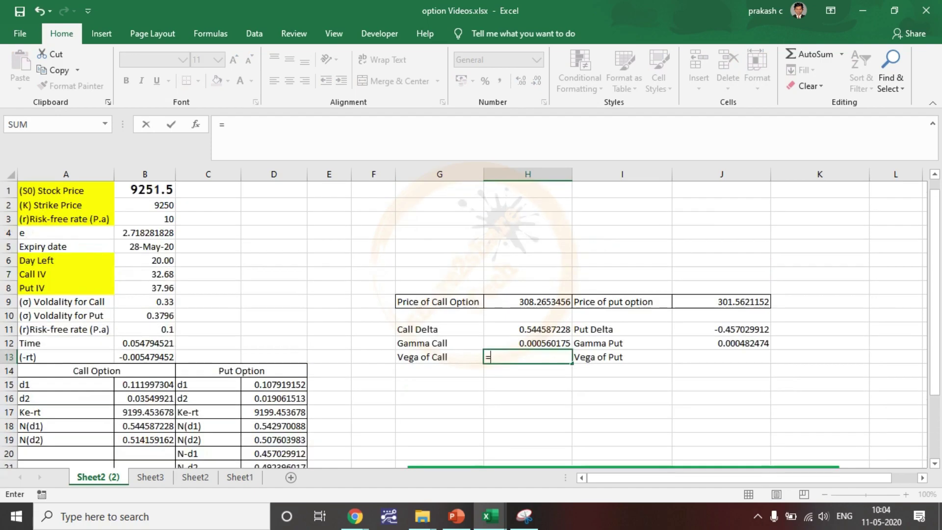
click(144, 190)
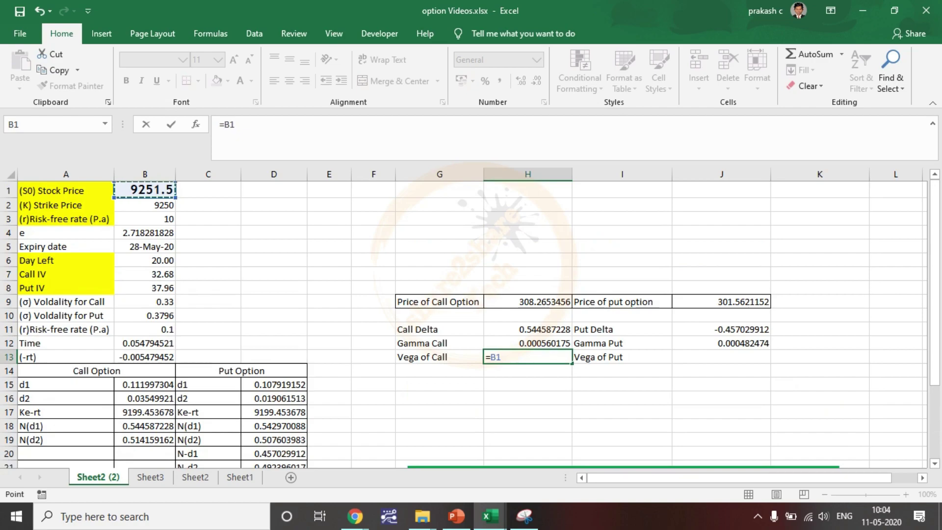
scroll(471, 319, down, 3)
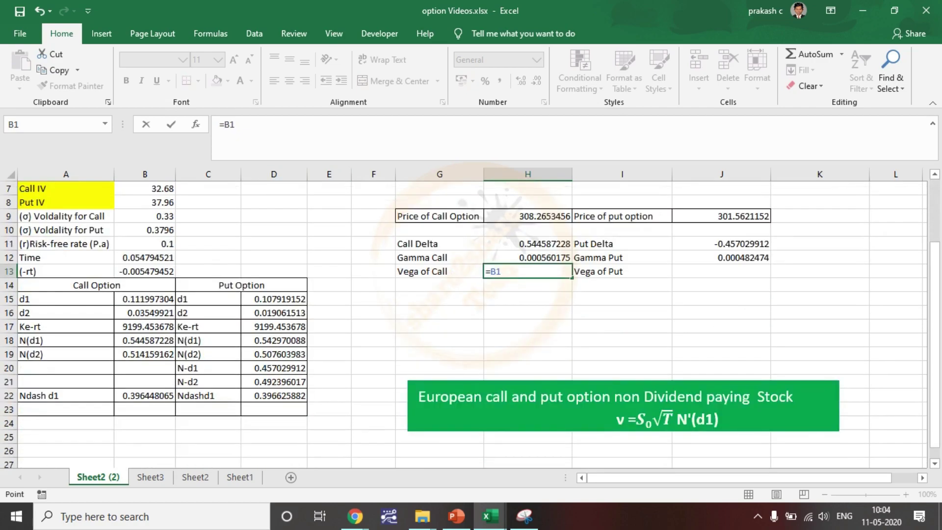
text(*SQR)
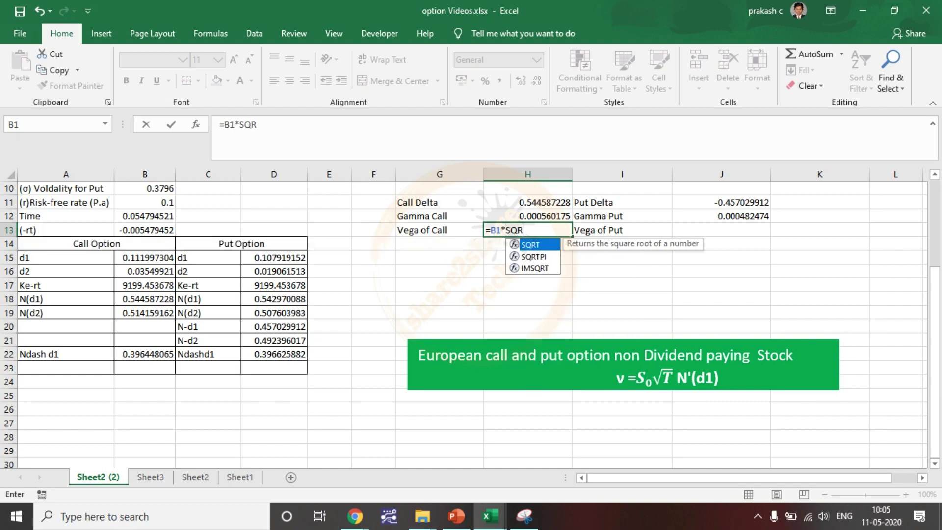
text(T()
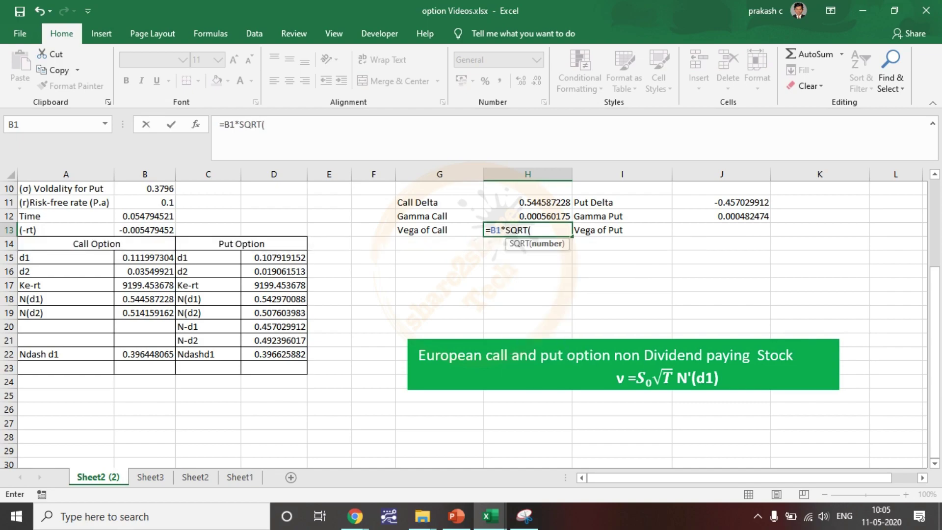
scroll(471, 319, up, 1)
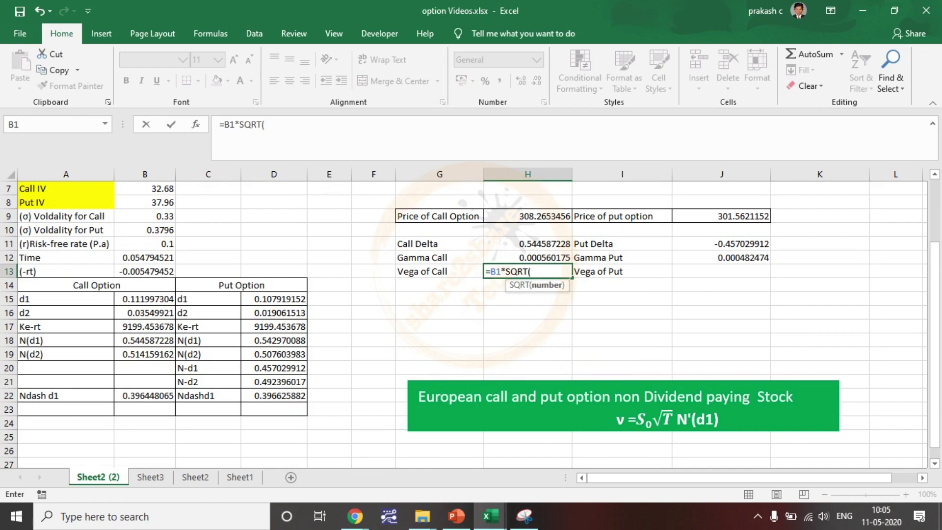
click(145, 258)
click(280, 124)
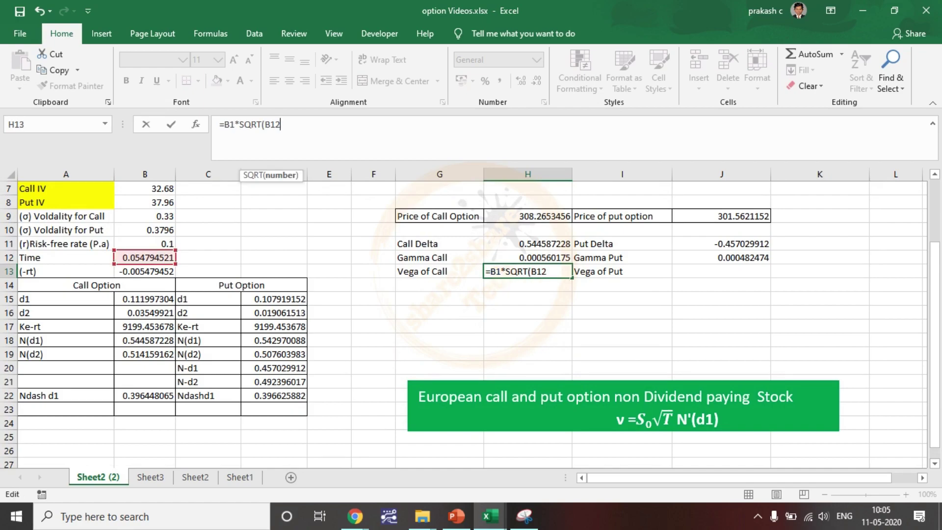
text()*)
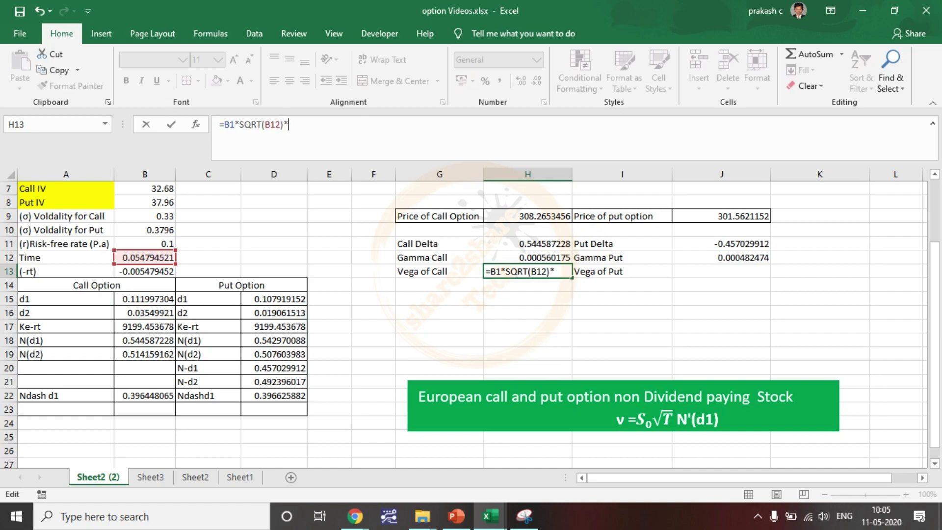
click(145, 396)
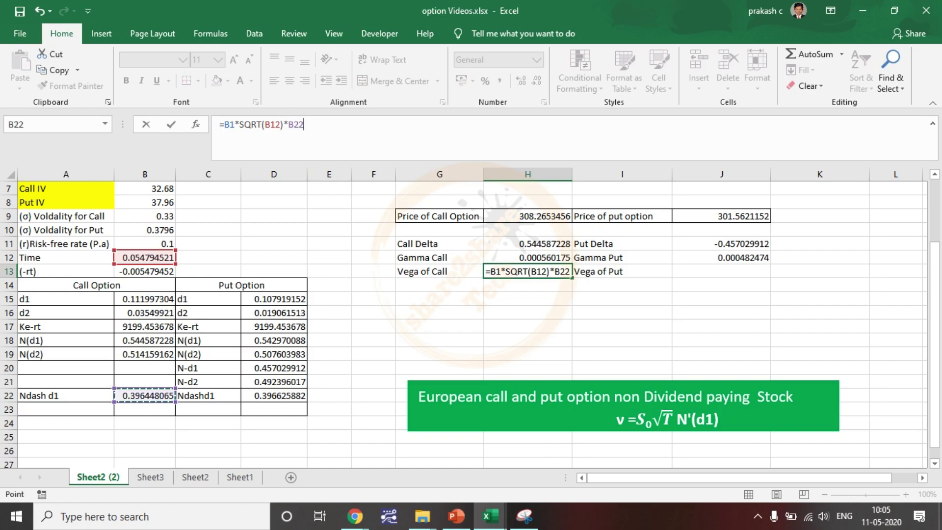
key(Return)
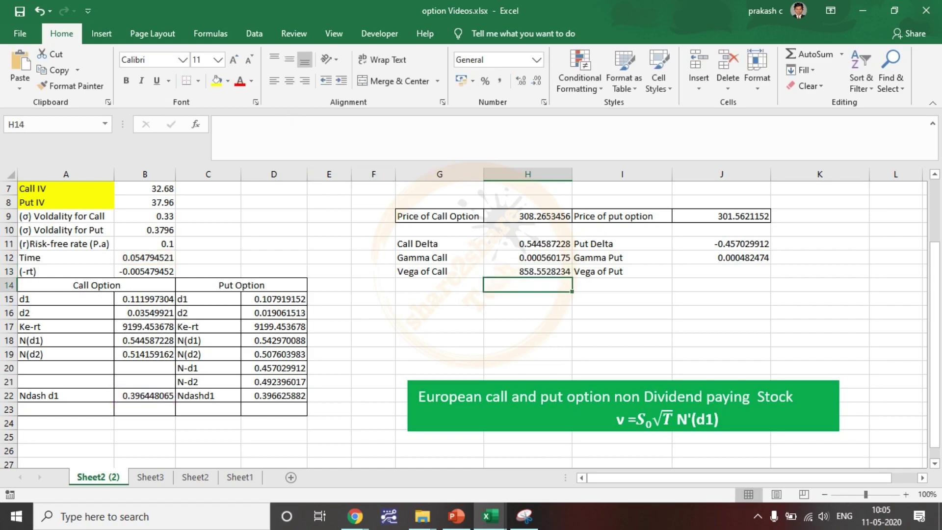
Step: Edit the Vega of Call formula in H13 to =(B1*SQRT(B12)*B22)/100
click(527, 271)
key(F2)
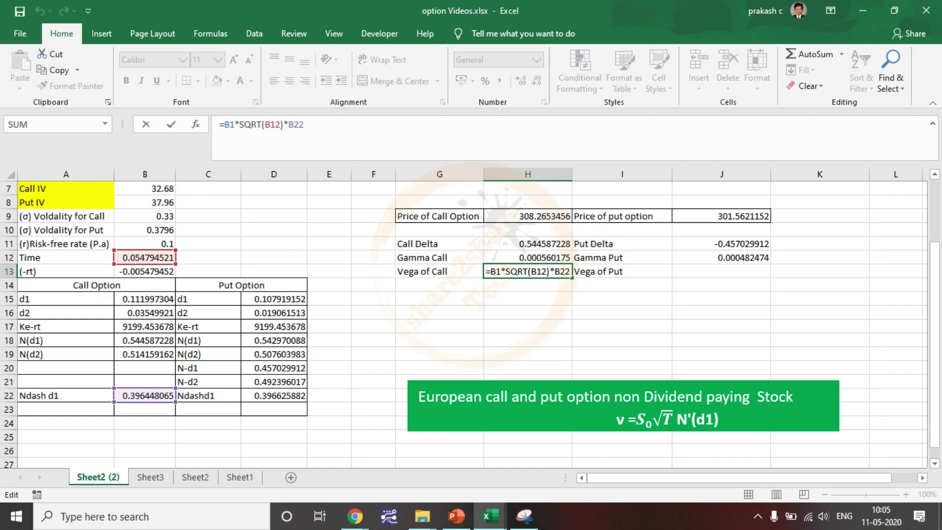
text())
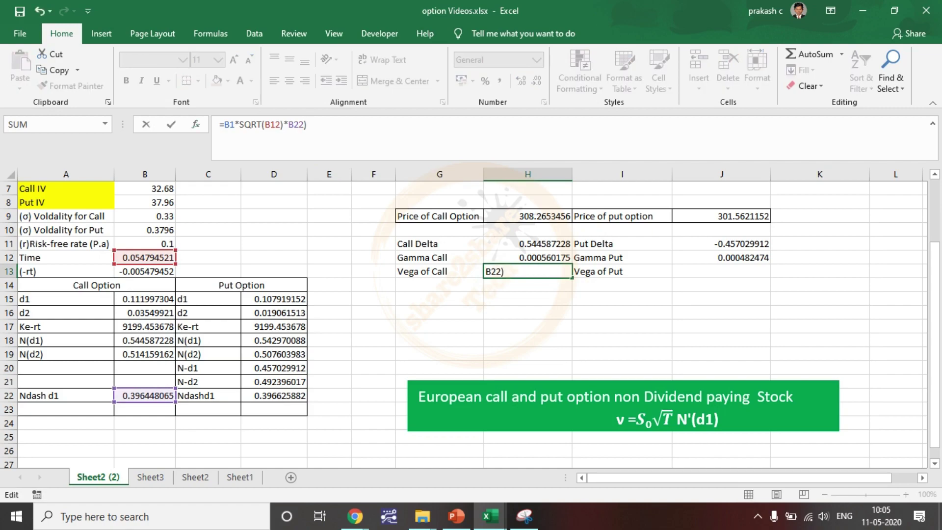
key(Home)
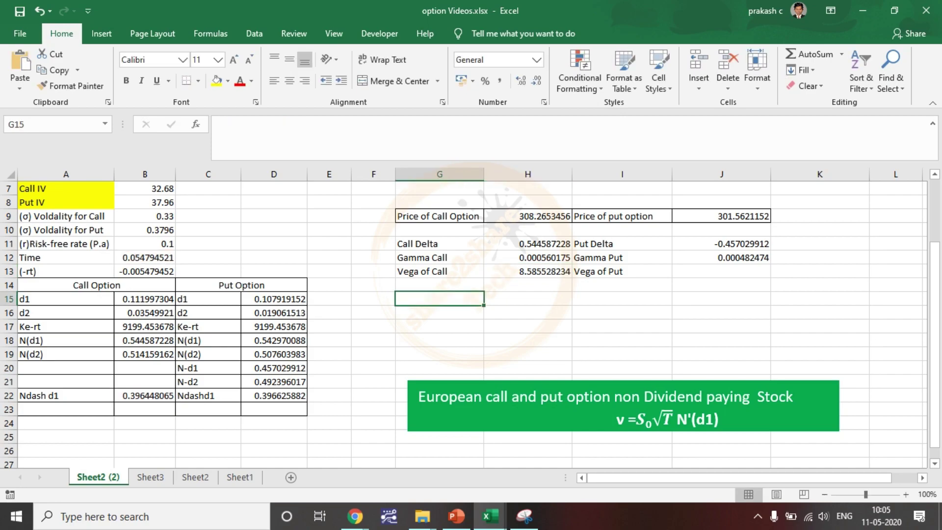
click(439, 271)
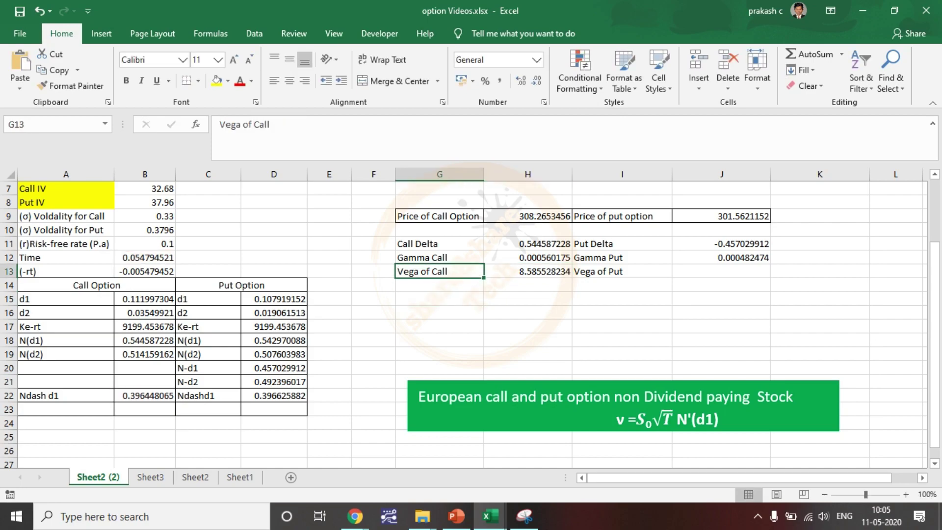
Step: Copy the formula text =(B1*SQRT(B12)*B22)/100 from H13 into the Vega of Put cell J13
double_click(721, 271)
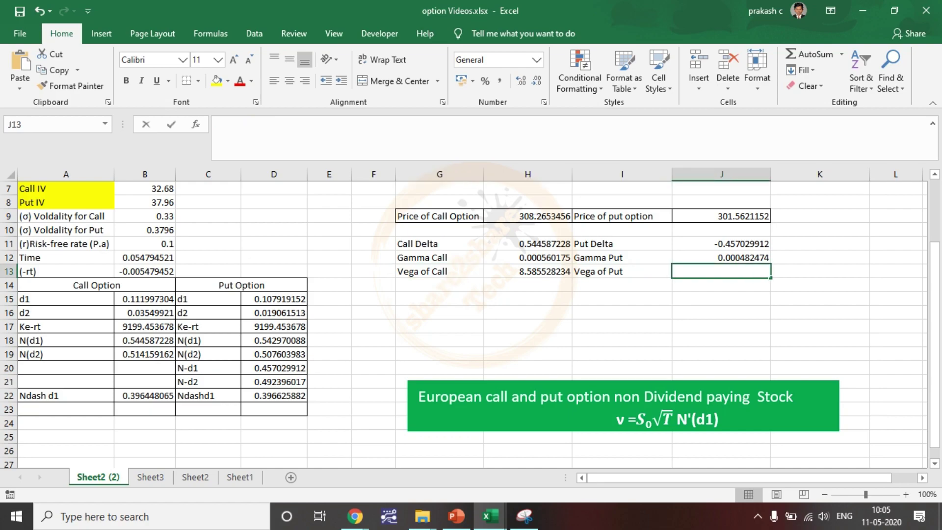
click(528, 271)
drag(332, 124, 219, 125)
key(ctrl+c)
key(Escape)
key(Right)
key(Right)
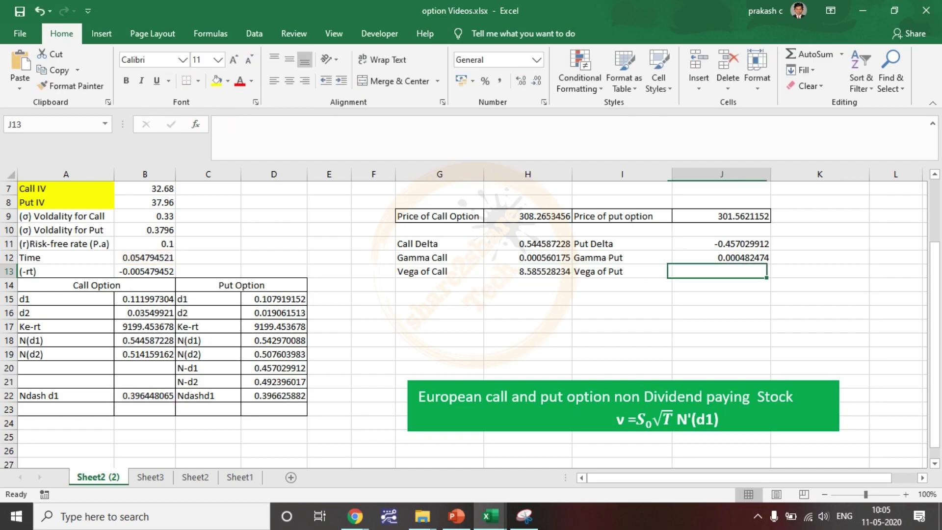
key(F2)
key(ctrl+v)
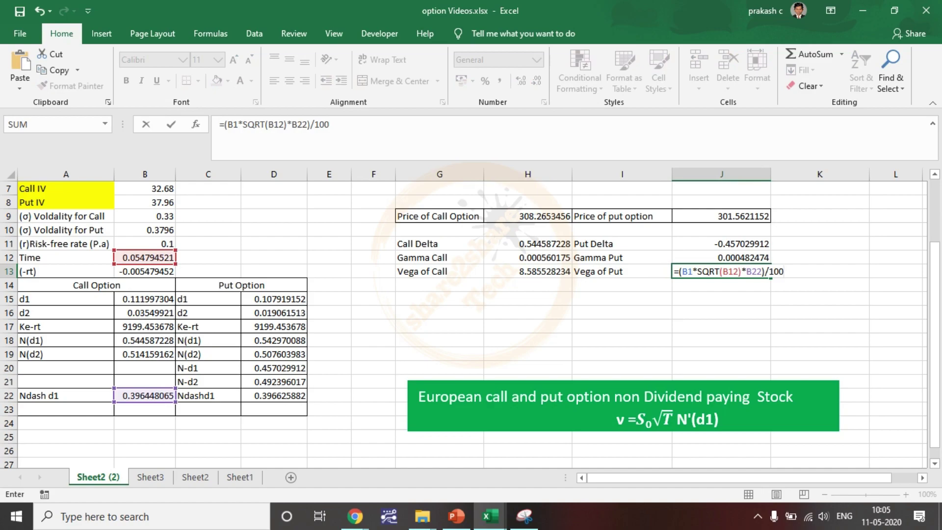
Step: Replace B22 with D22 in the Vega of Put formula so it reads =(B1*SQRT(B12)*D22)/100
key(F2)
key(Left)
key(Left)
key(Left)
key(Left)
key(Left)
key(BackSpace)
key(BackSpace)
key(BackSpace)
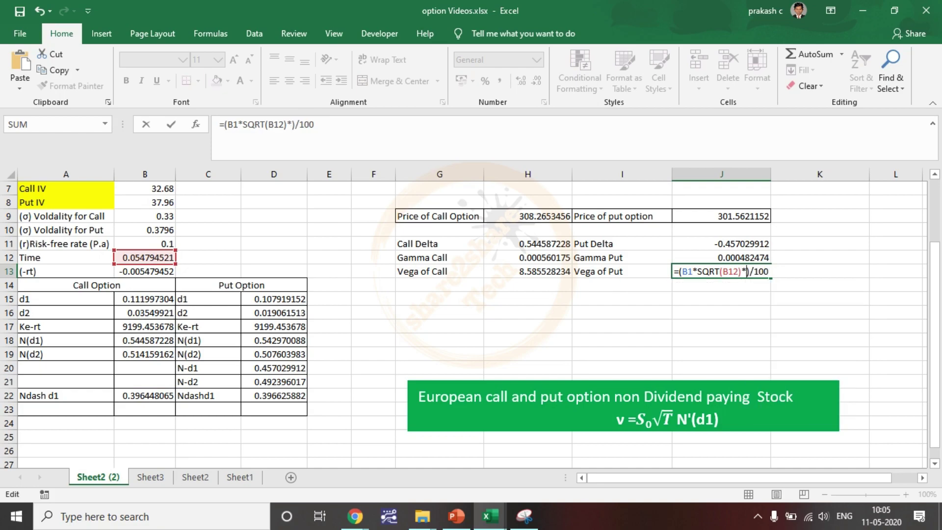
click(273, 396)
key(Return)
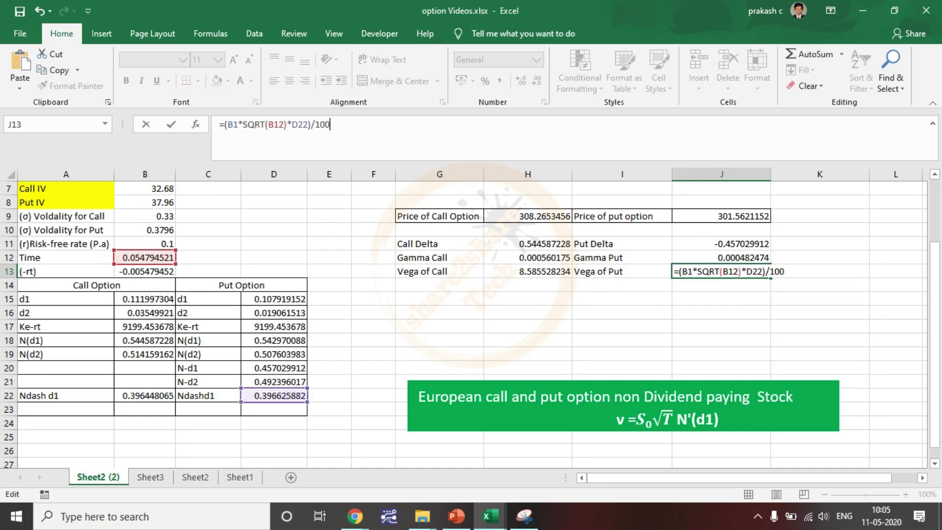
key(Return)
click(622, 326)
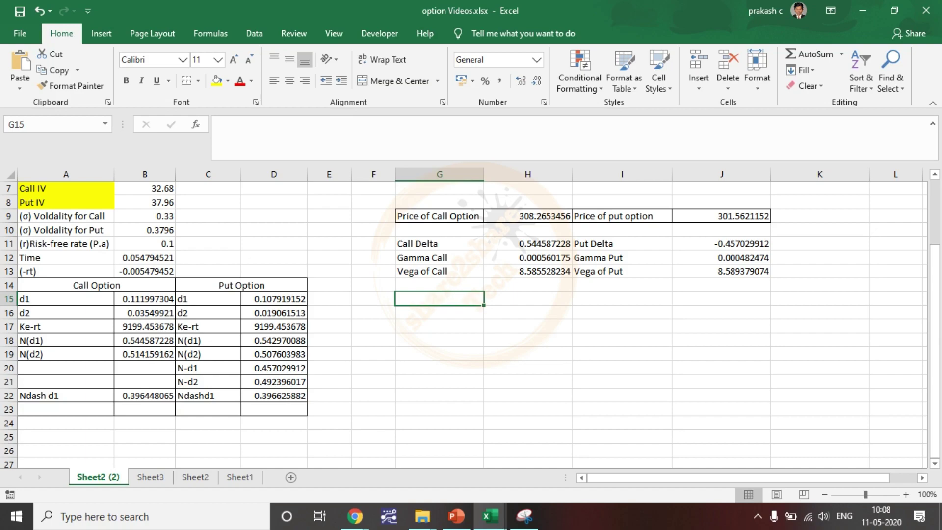
Step: Copy the call and put Vega labels and results in G13:J13 and paste them as values into Sheet3 starting at M3
key(Down)
key(Down)
key(Up)
key(Up)
key(Up)
key(Up)
key(shift+Right)
key(shift+Right)
key(shift+Right)
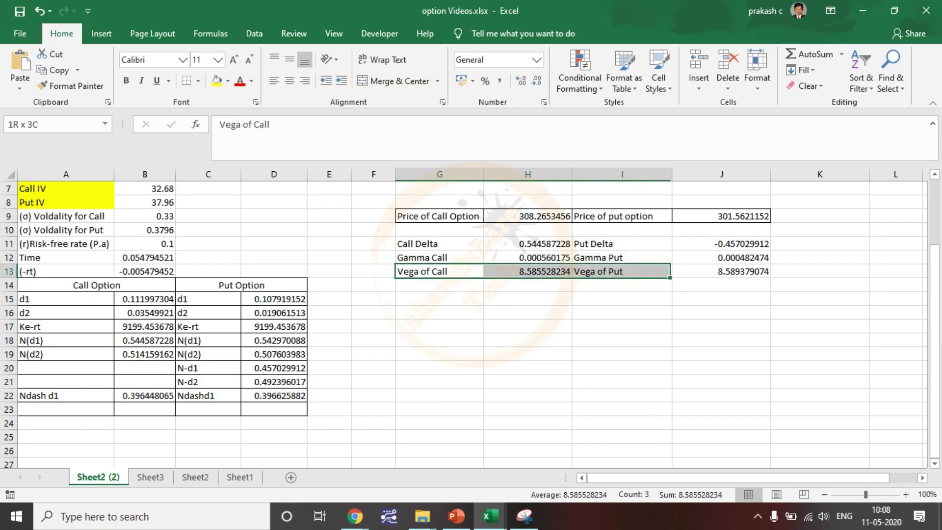
key(ctrl+c)
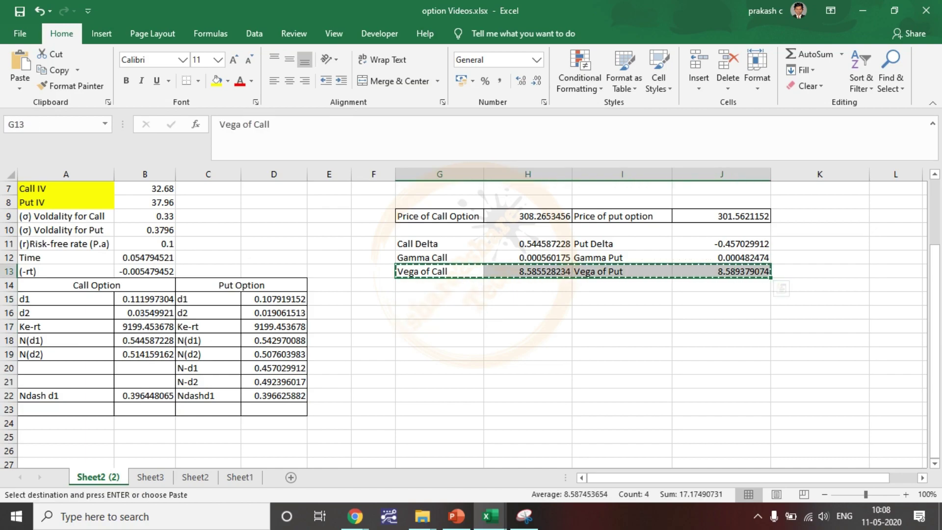
key(ctrl+Page_Down)
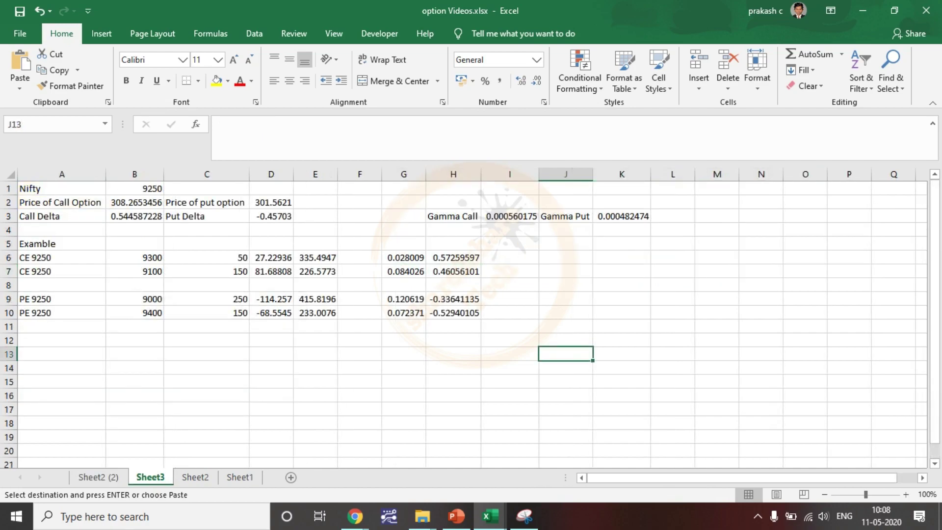
click(717, 216)
right_click(730, 216)
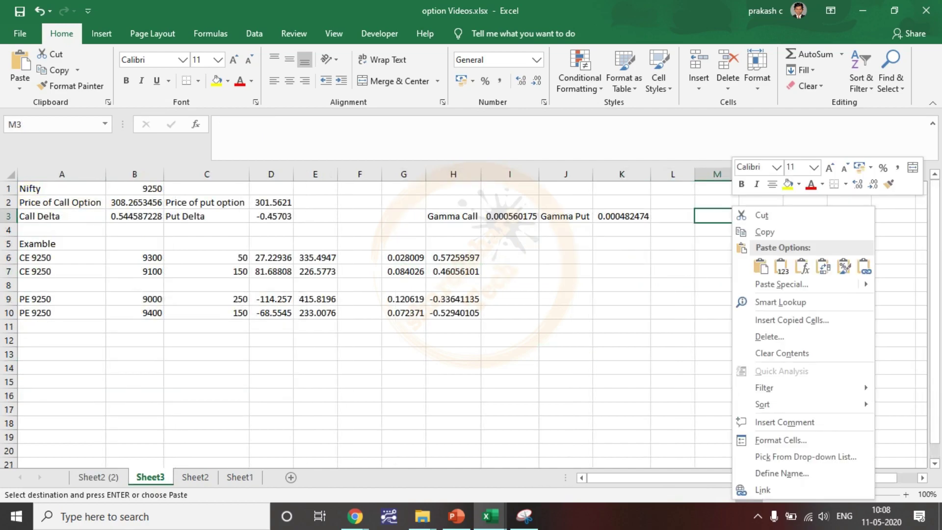
click(783, 265)
Step: Autofit the widths of columns M and O on Sheet3 to the Vega labels
click(716, 313)
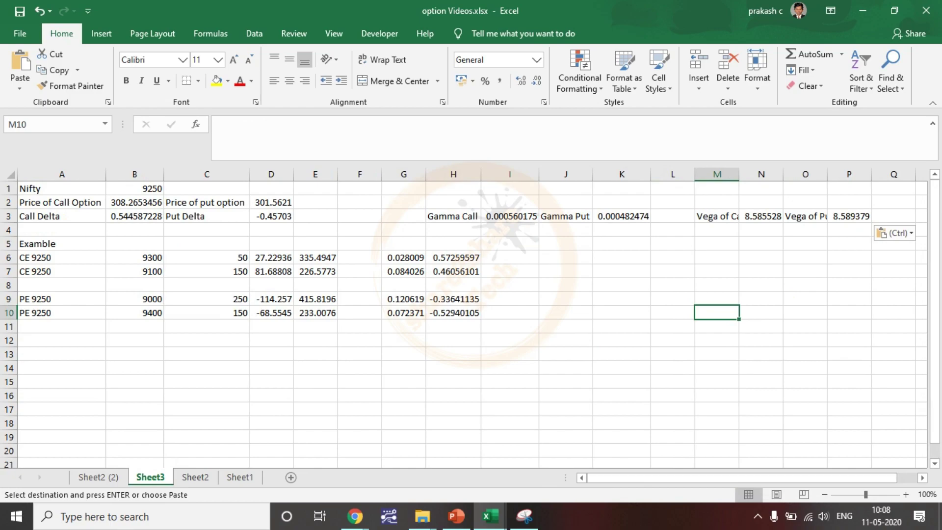
double_click(738, 174)
click(816, 312)
double_click(838, 174)
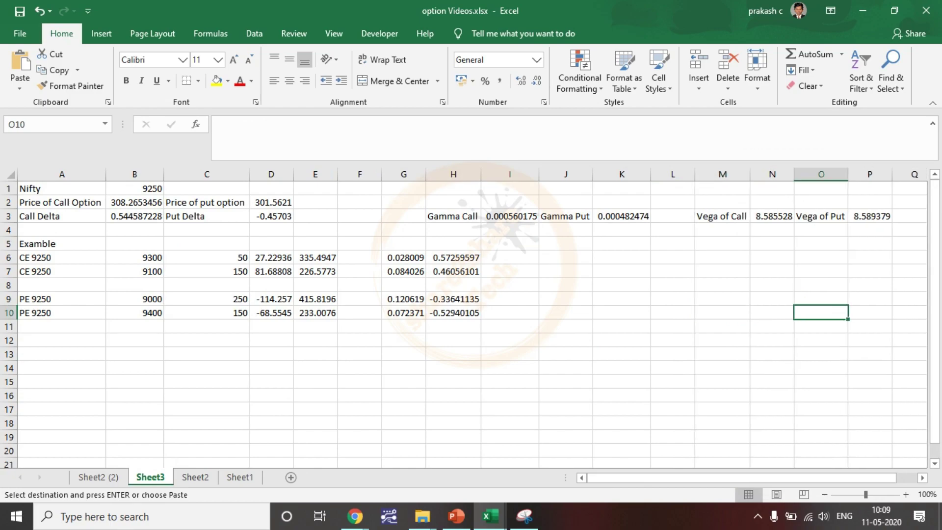
Step: Copy the IV values from B7:B8 of Sheet2 (2) to M1:M2 of Sheet3 and label them Call IV and Put IV in L1:L2
click(111, 477)
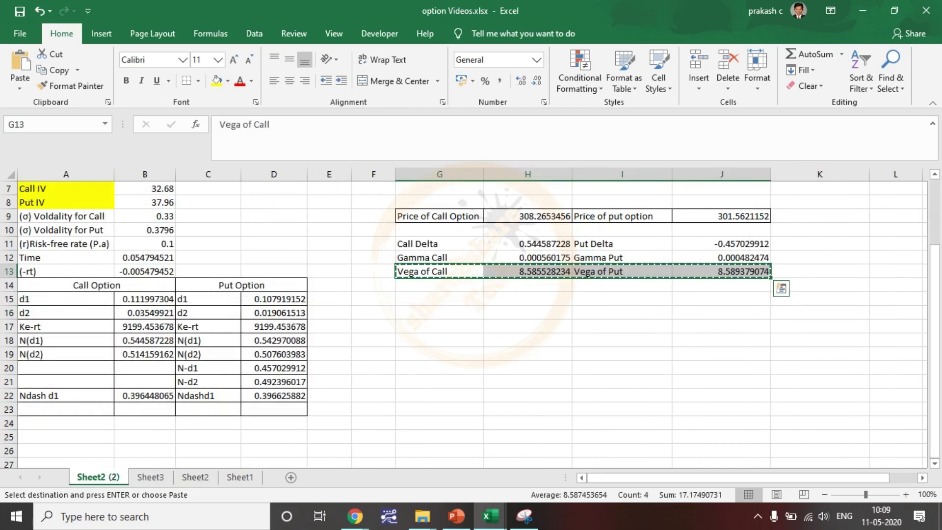
scroll(463, 324, up, 1)
drag(145, 230, 145, 244)
key(ctrl+c)
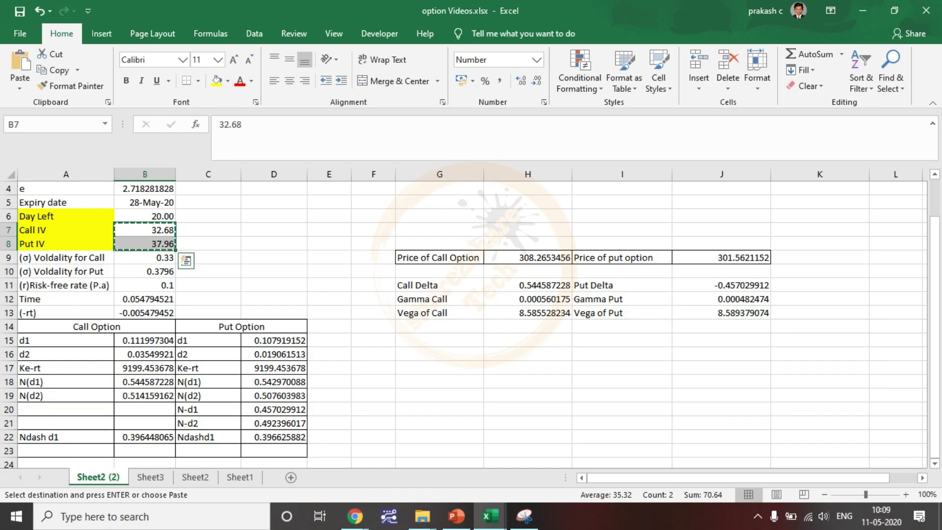
key(Return)
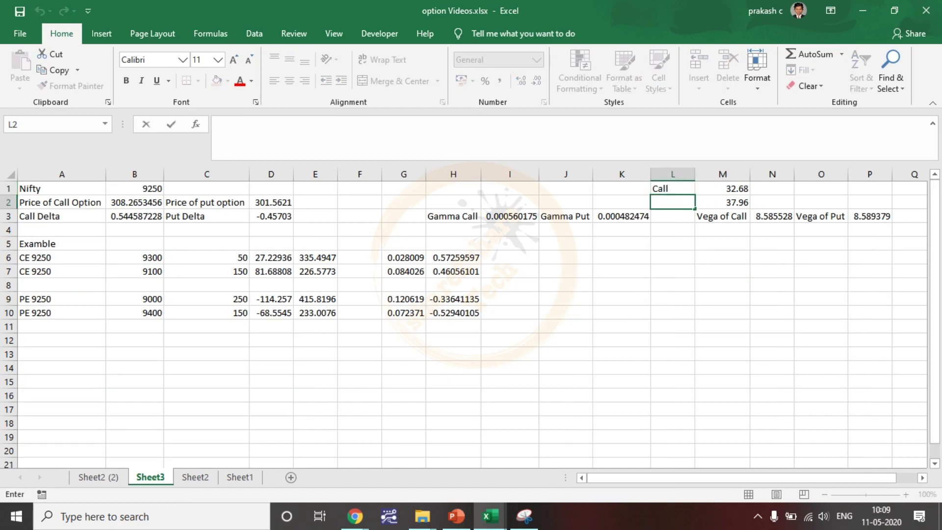
text(Put)
click(722, 285)
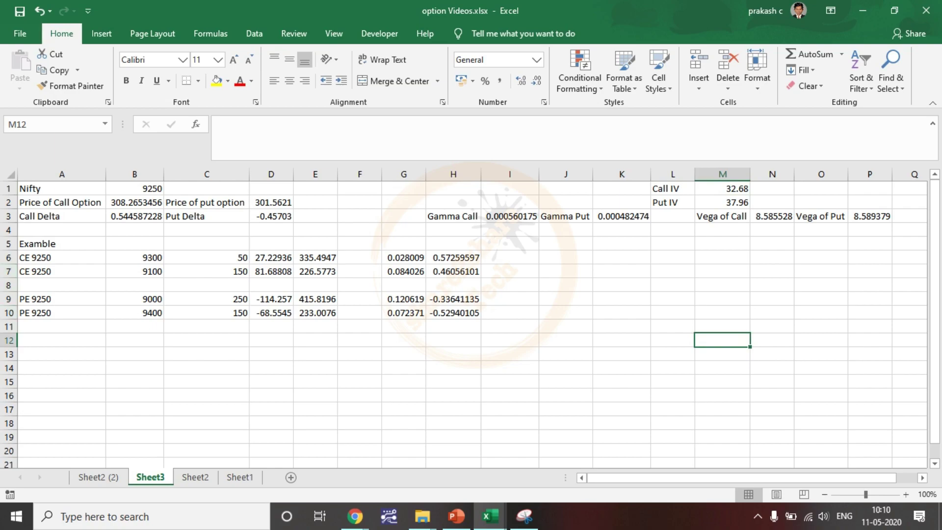
click(9, 257)
click(61, 257)
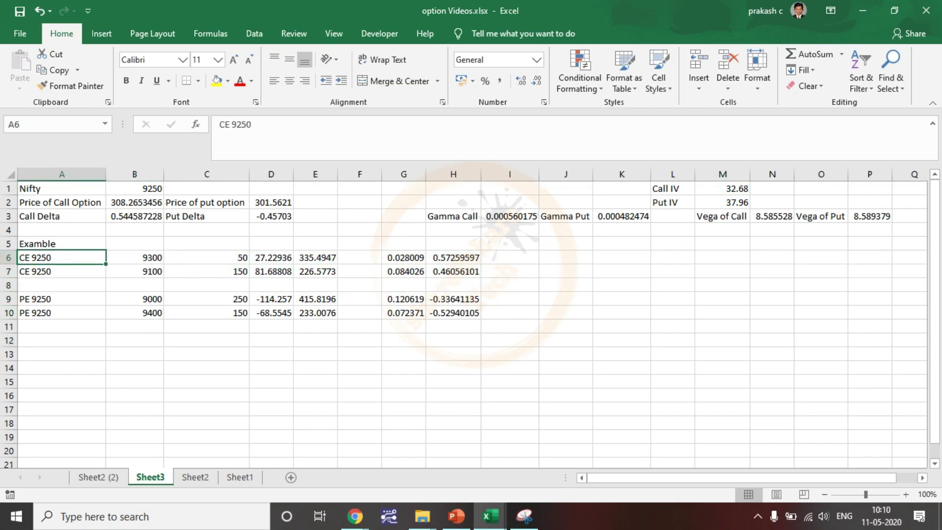
click(133, 202)
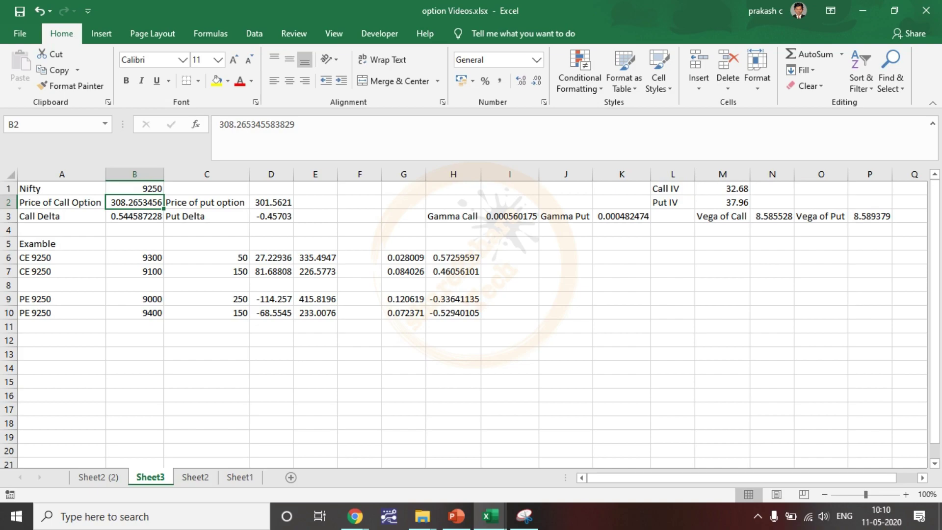
Step: Enter an increased call IV of 34 in N1 and calculate the IV change in O1 with =N1-M1
double_click(771, 189)
text(34)
double_click(821, 188)
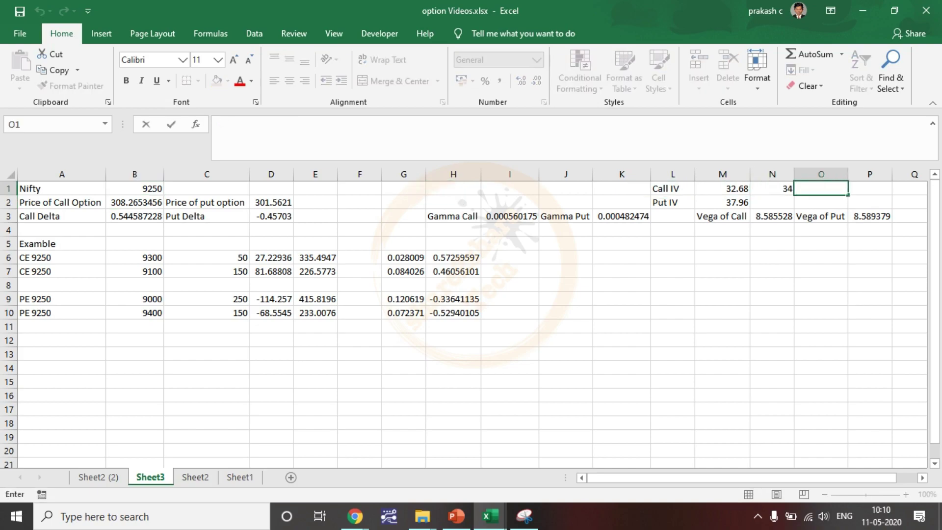
text(=)
click(723, 189)
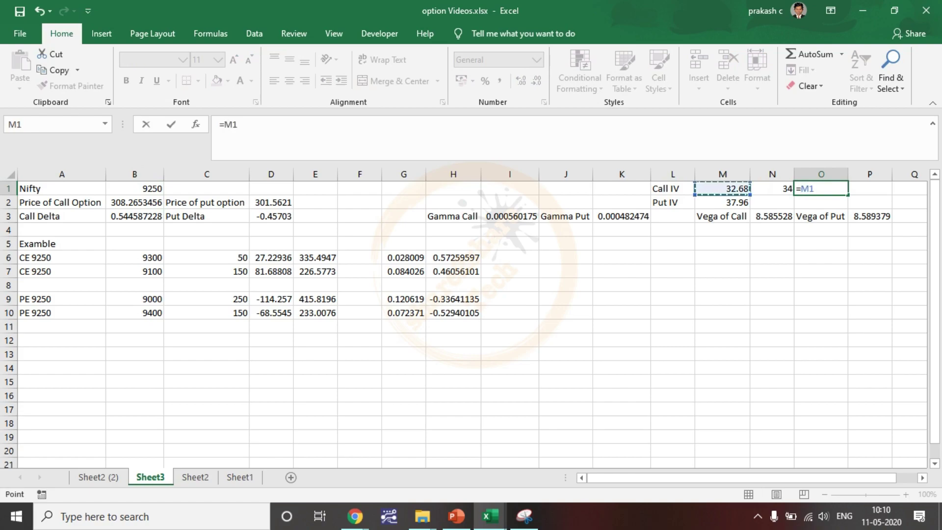
text(-)
key(BackSpace)
key(BackSpace)
key(BackSpace)
click(772, 188)
text(-)
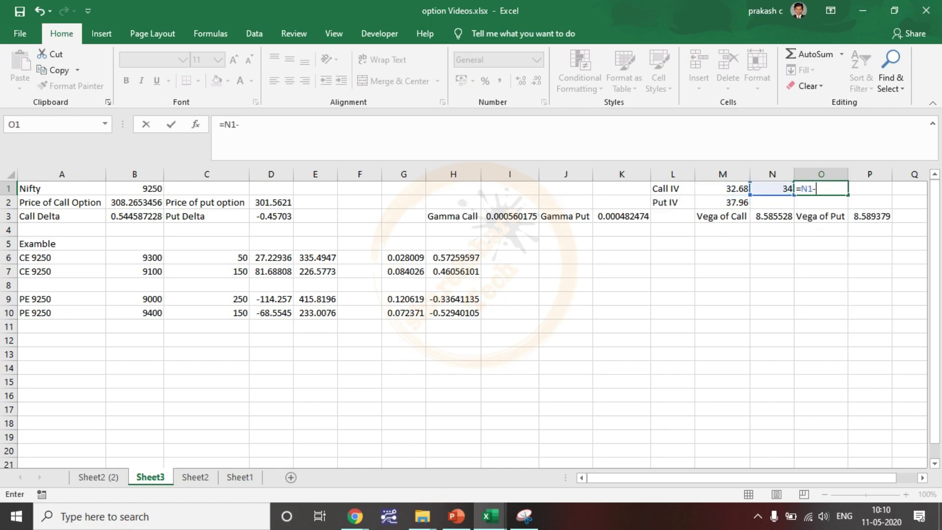
click(722, 188)
key(Return)
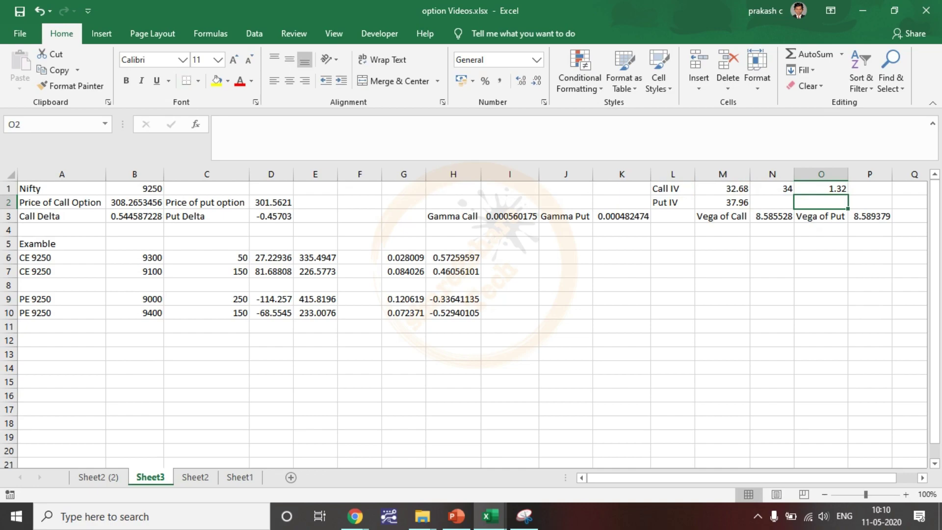
Step: Calculate the call price change for the IV increase in M4 with =O1*N3
click(722, 230)
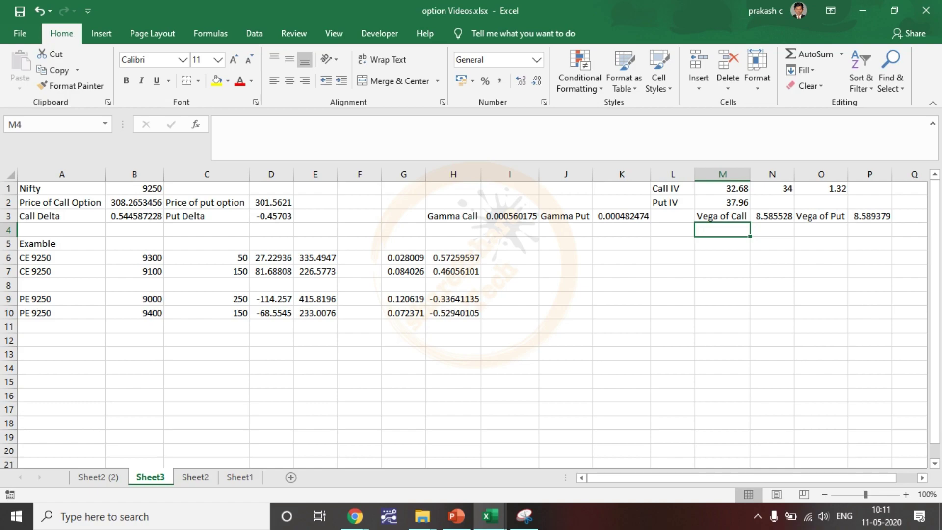
key(F2)
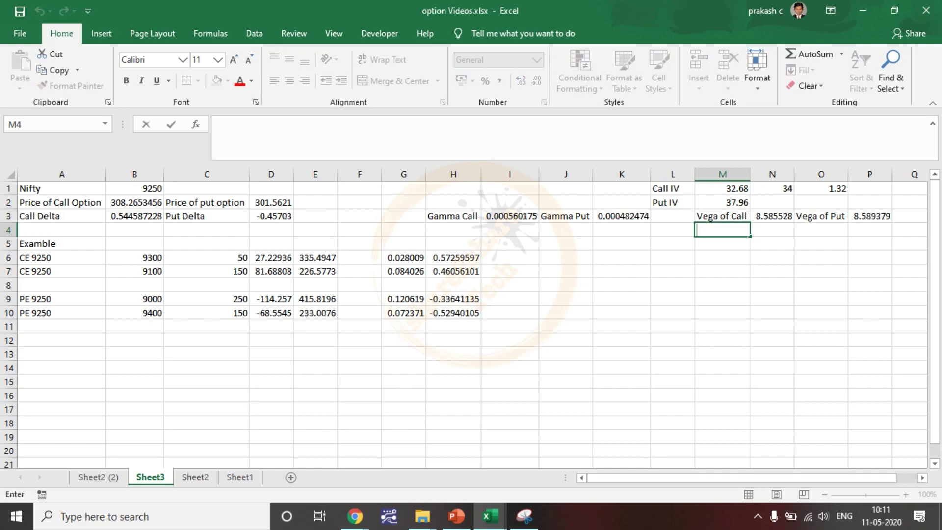
text(=)
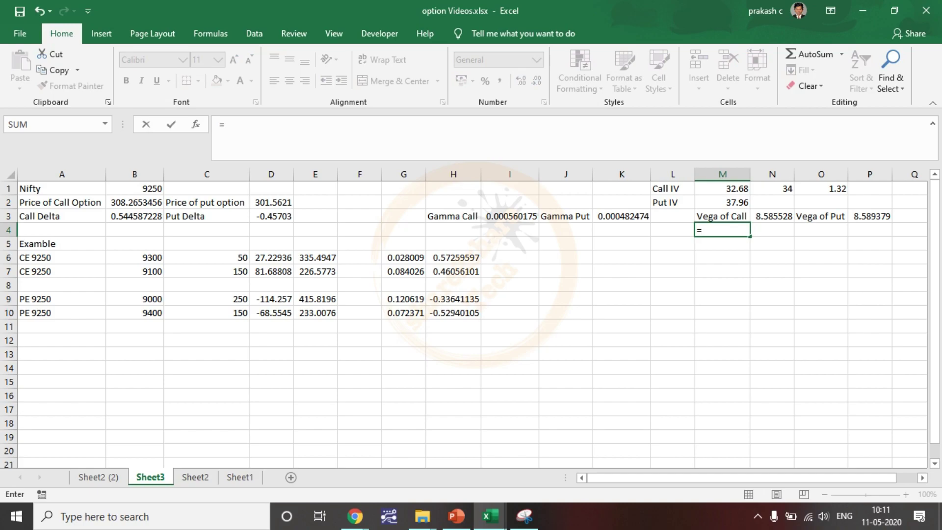
click(820, 189)
text(*)
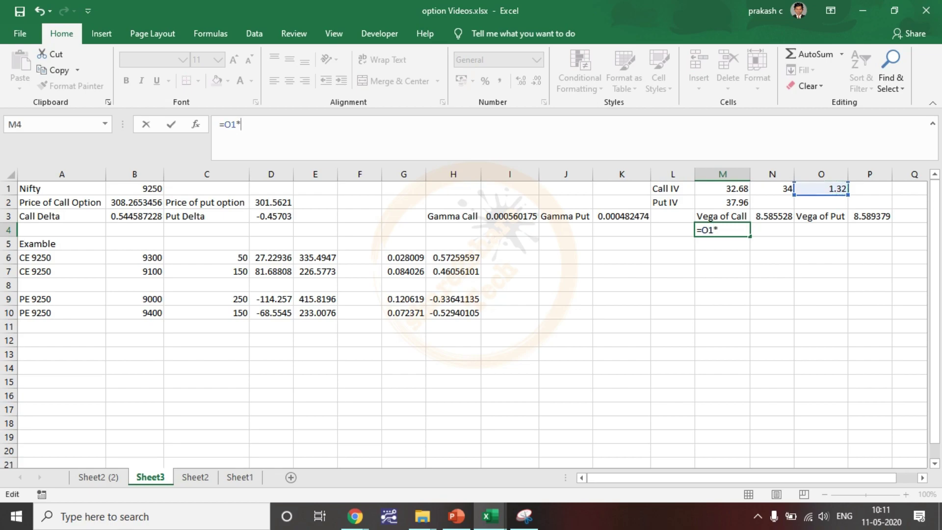
click(772, 216)
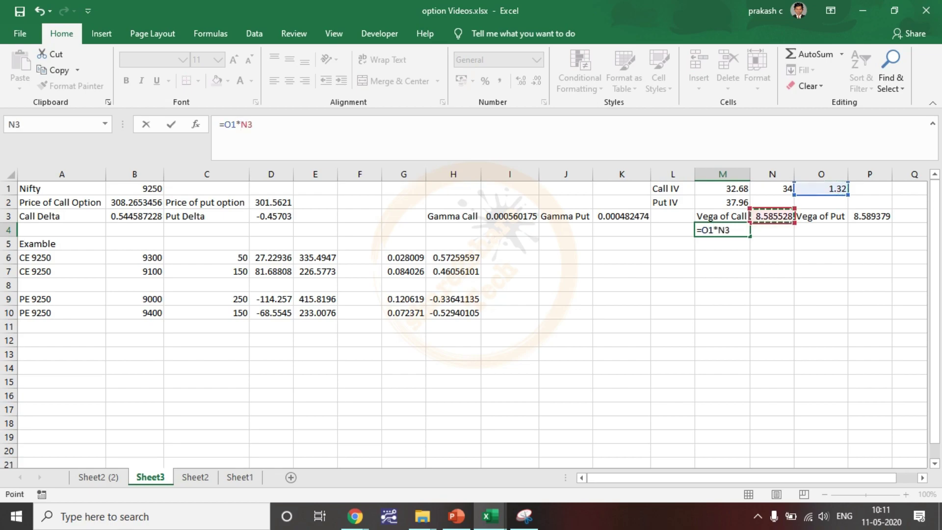
key(Return)
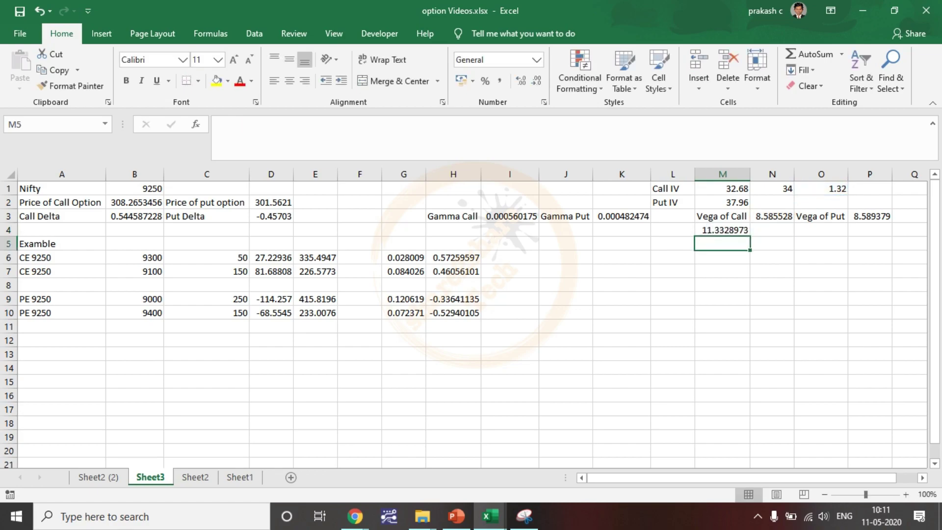
Step: Calculate the new call option price after the IV increase in M5 with =B2+M4
click(722, 230)
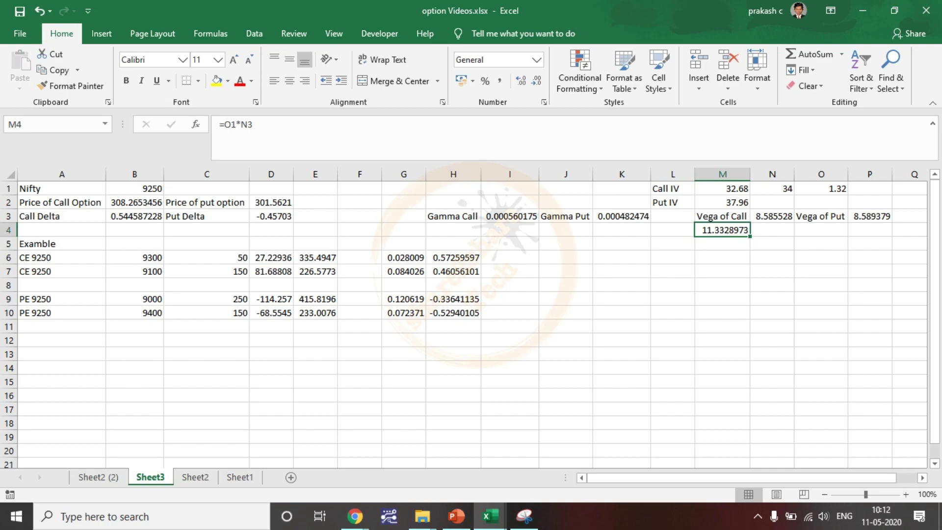
key(Return)
key(F2)
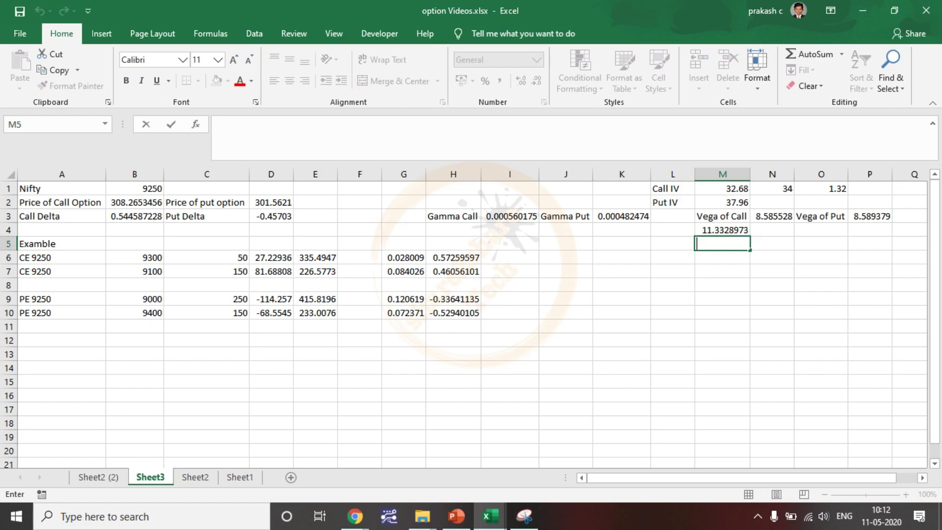
text(=)
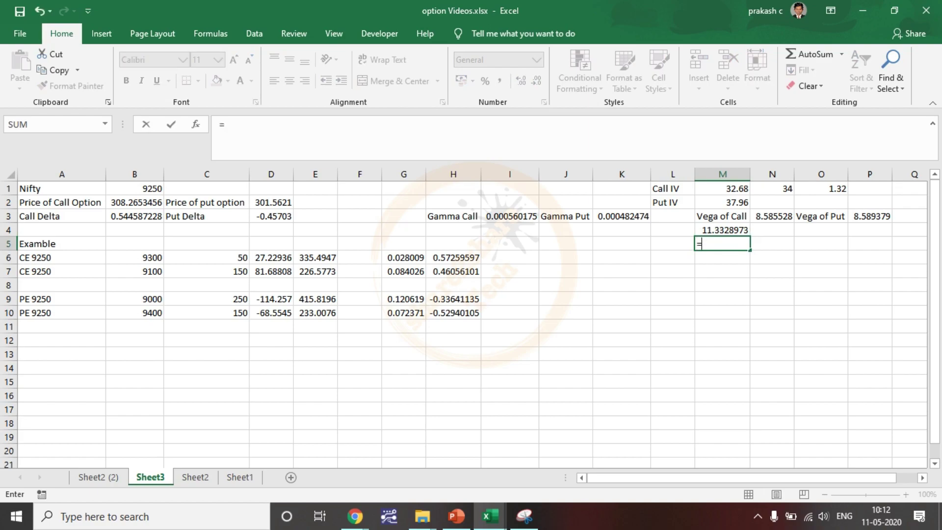
click(135, 202)
text(+)
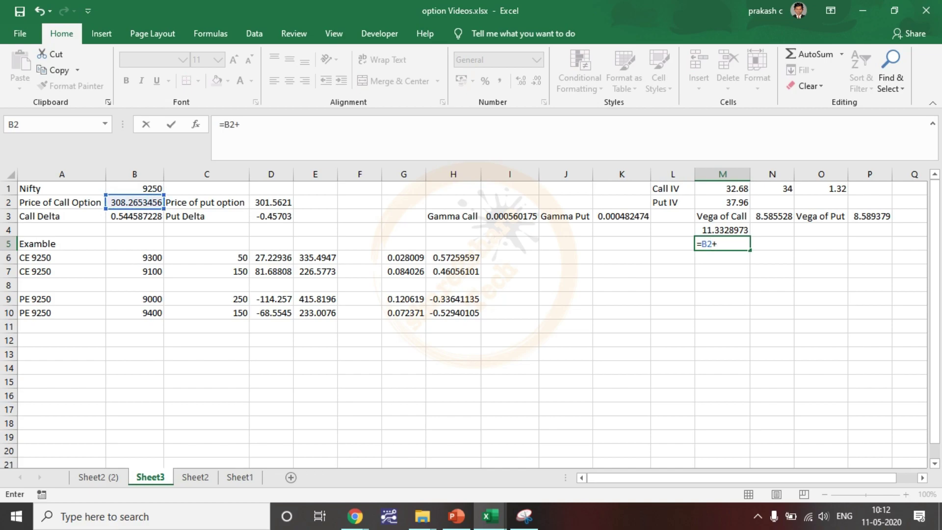
click(722, 230)
key(Return)
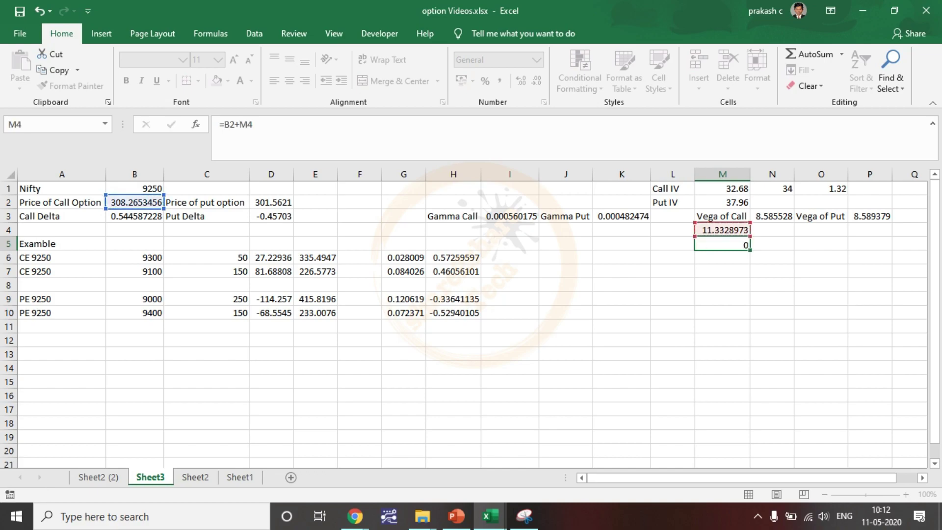
key(Return)
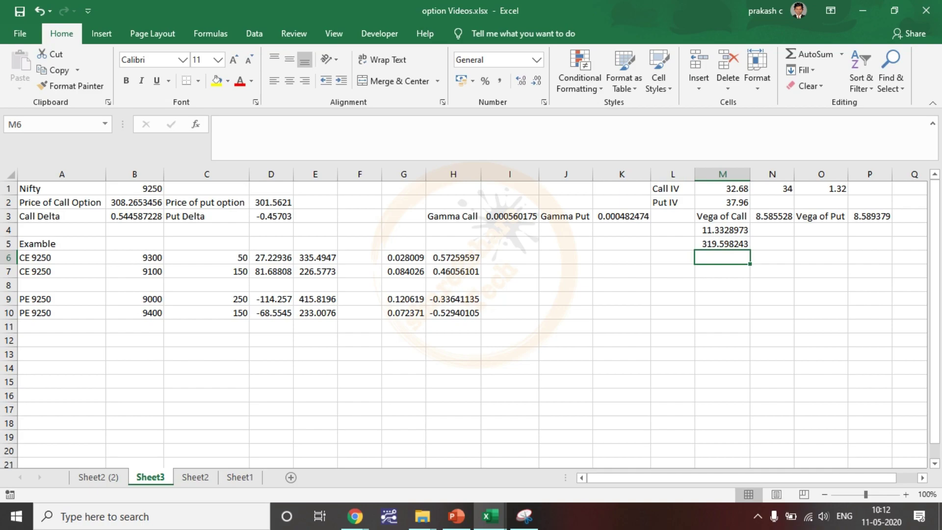
click(672, 243)
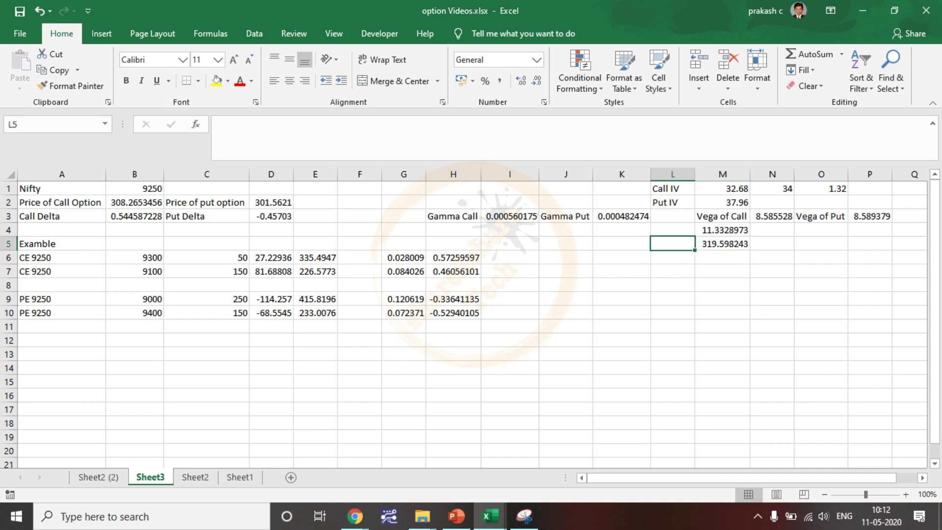
click(135, 202)
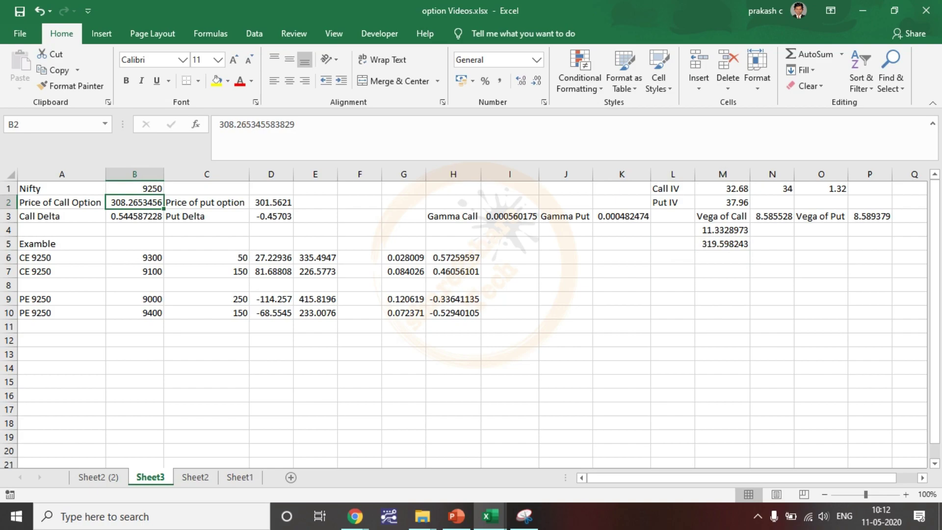
click(722, 243)
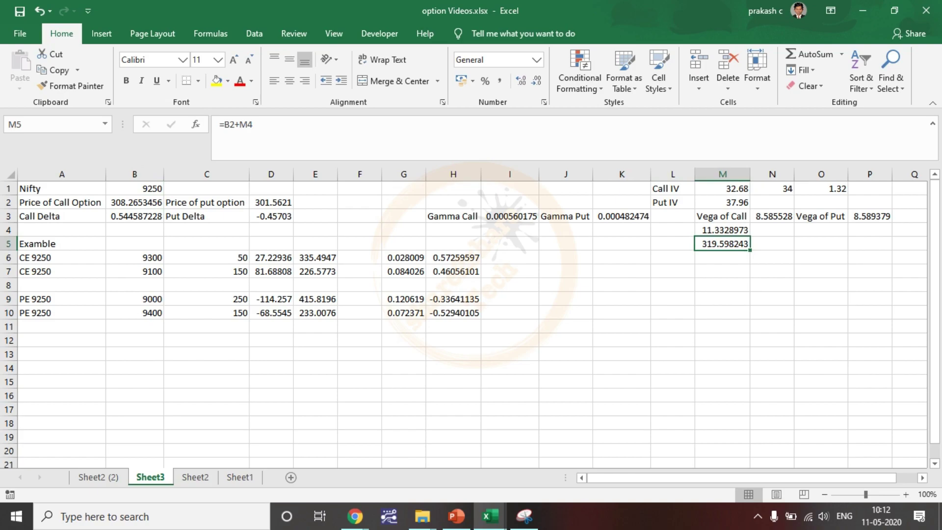
click(721, 258)
click(909, 313)
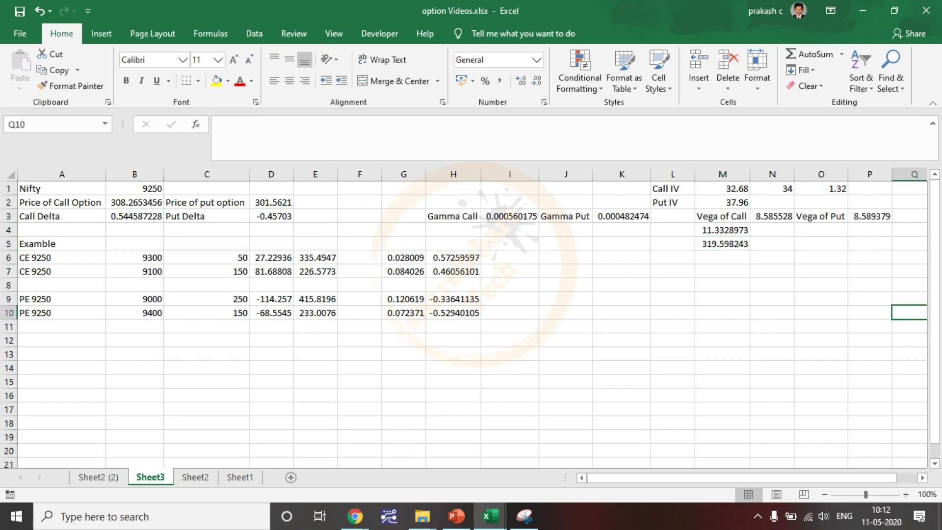
Step: Enter a decreased call IV of 30 in P1 and calculate the IV drop in Q1 with =M1-P1
double_click(870, 189)
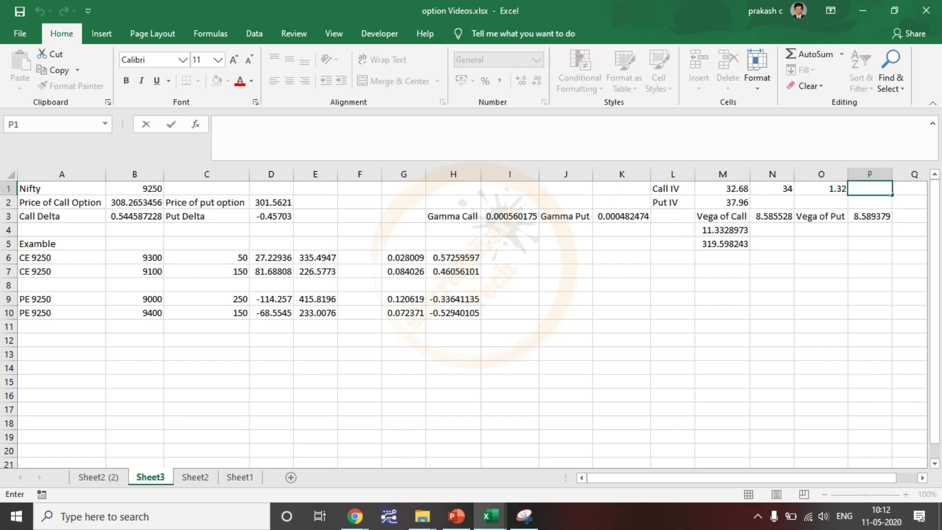
text(30)
key(Return)
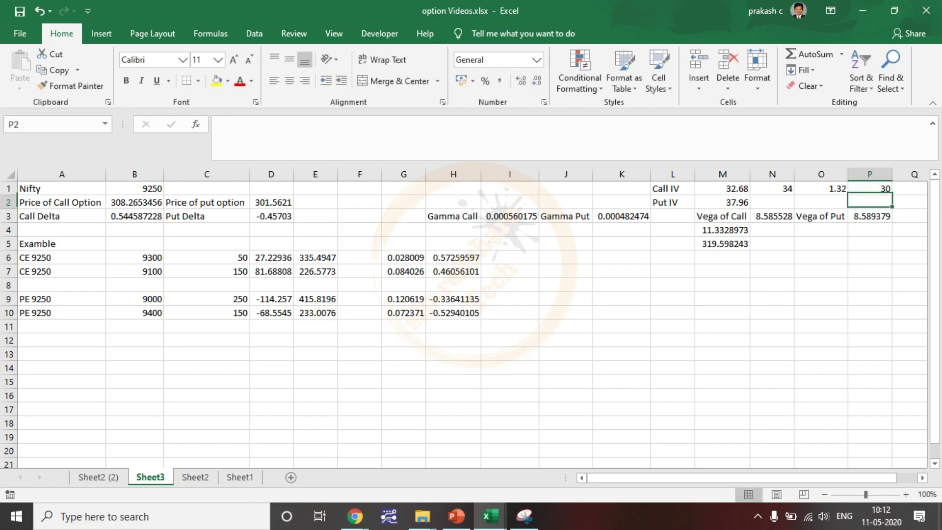
click(909, 189)
key(Right)
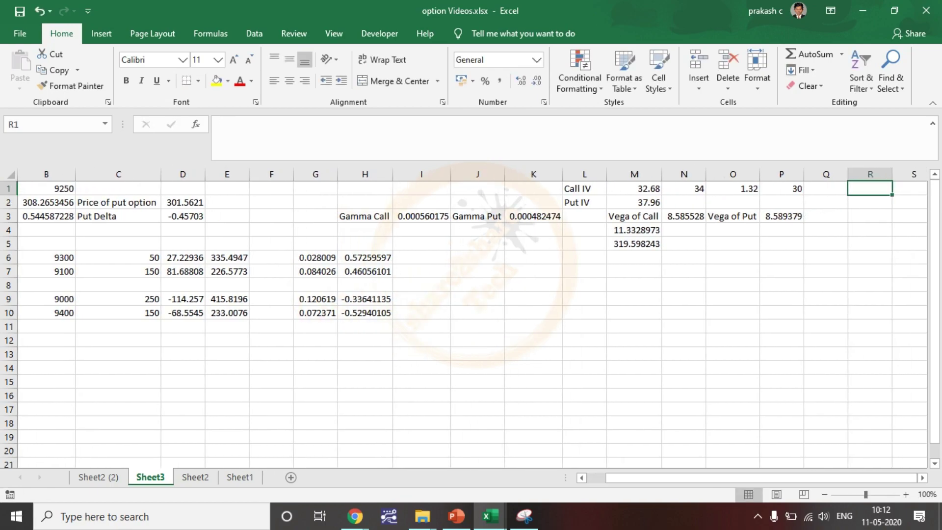
double_click(825, 188)
text(=)
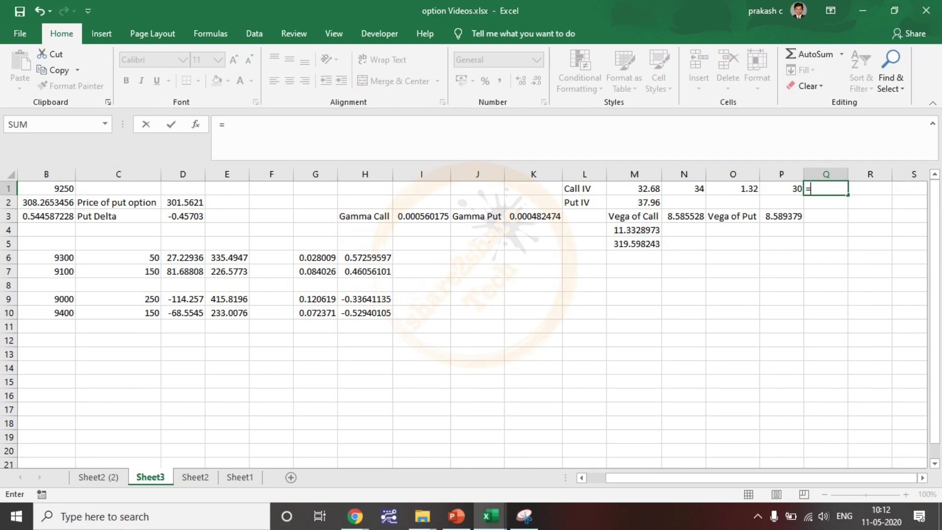
click(634, 189)
text(-)
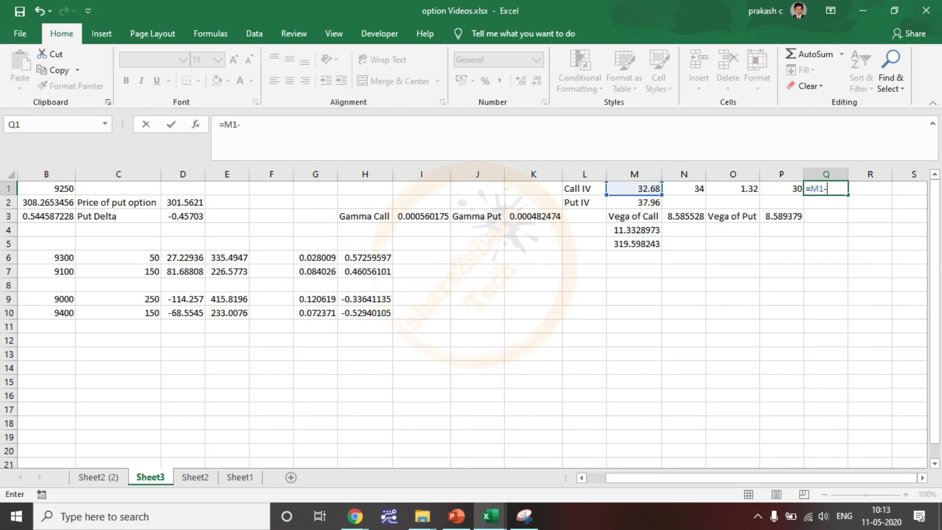
key(Left)
key(Return)
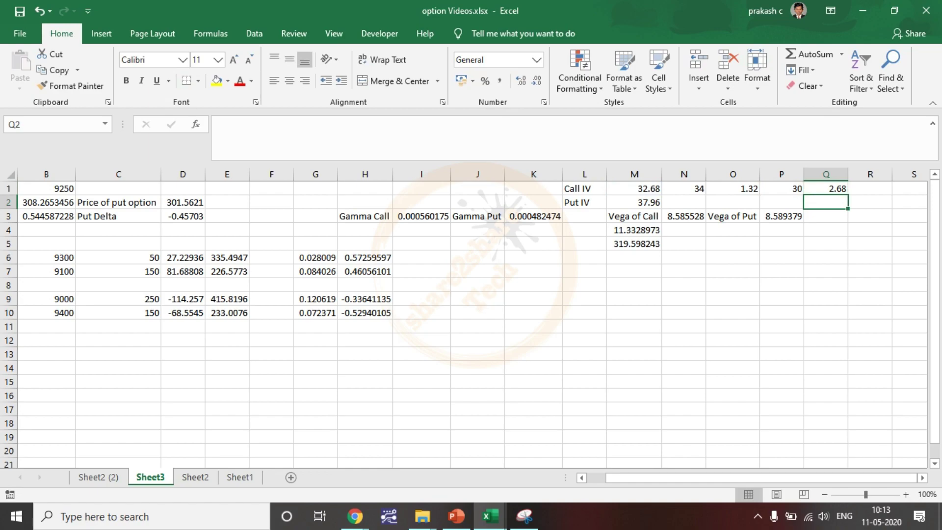
Step: Calculate the call price change for the IV decrease in N4 with =Q1*N3
double_click(683, 230)
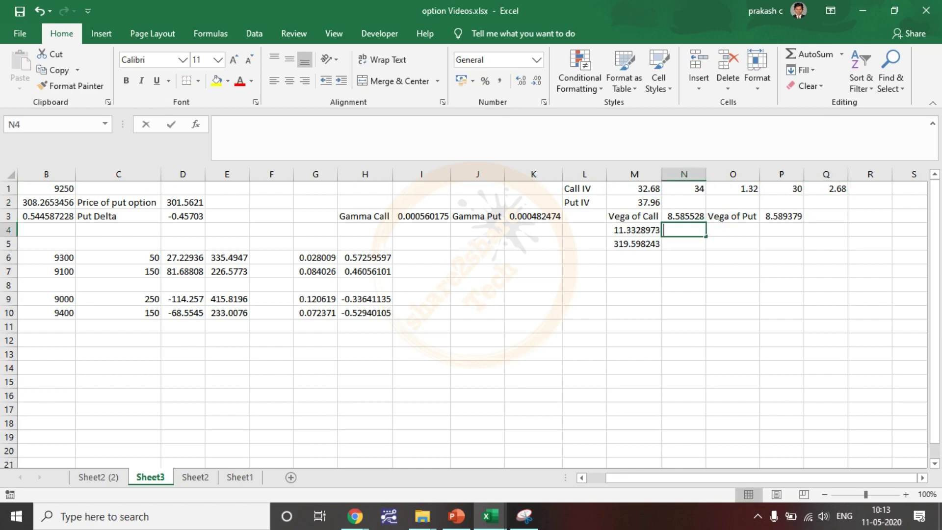
text(=)
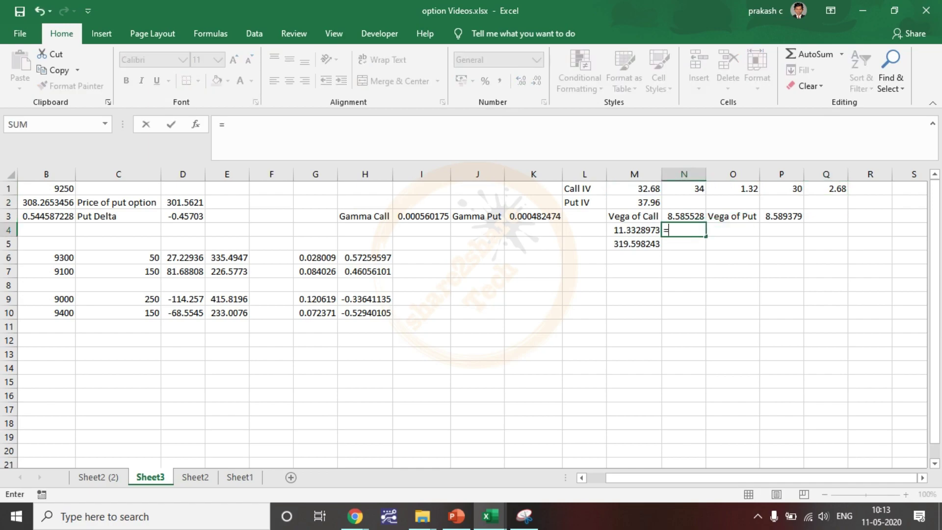
click(826, 188)
text(*)
click(684, 216)
key(Return)
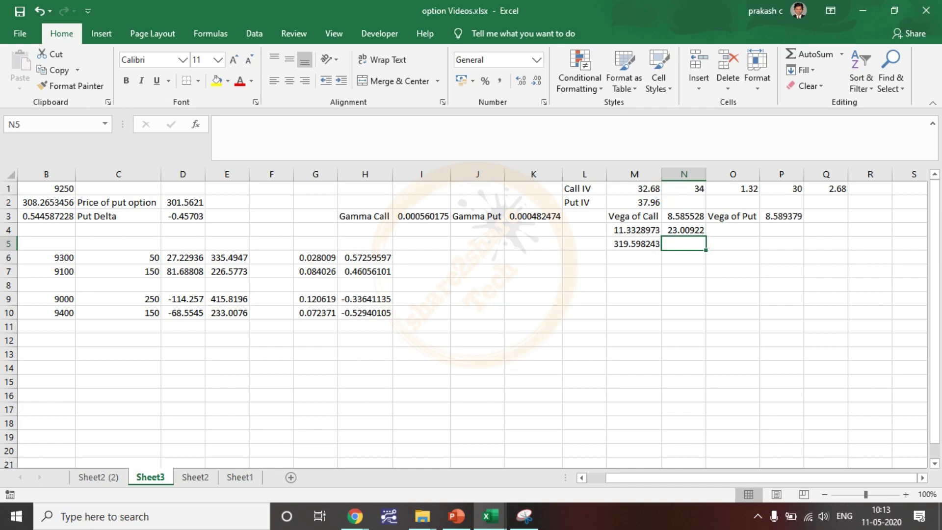
Step: Calculate the new call option price after the IV decrease in N5 with =B2-N4
text(=)
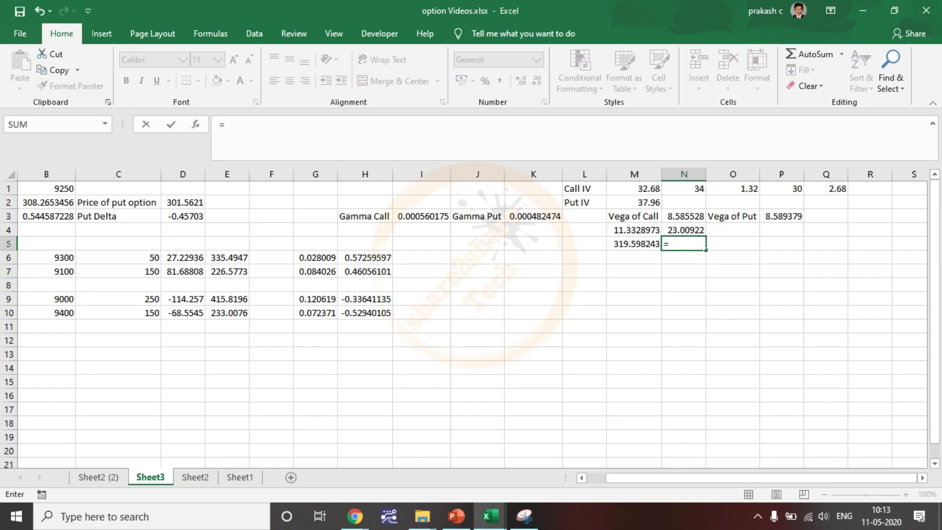
click(46, 202)
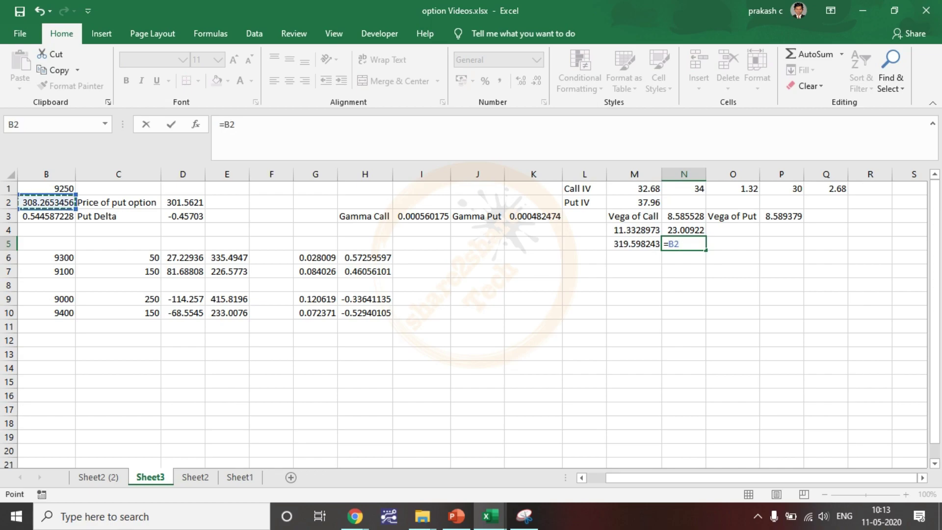
text(-)
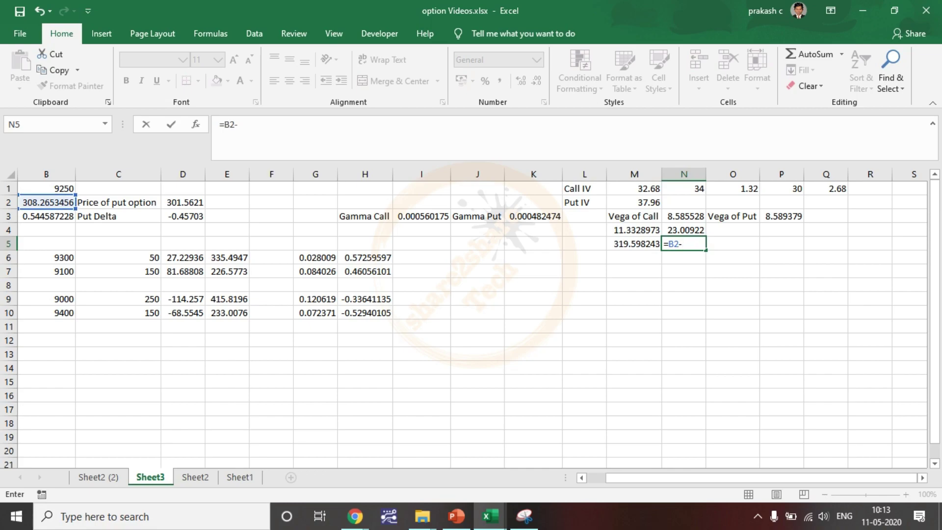
key(Up)
key(Return)
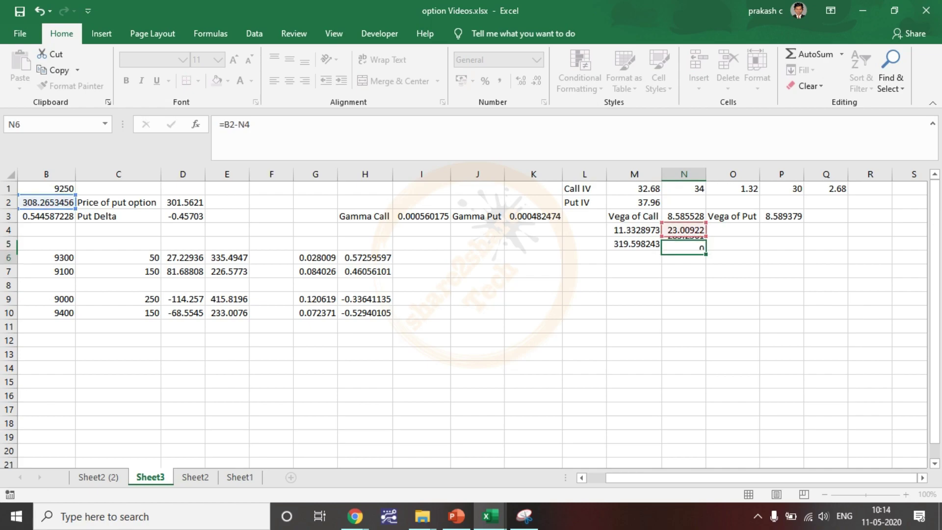
key(Up)
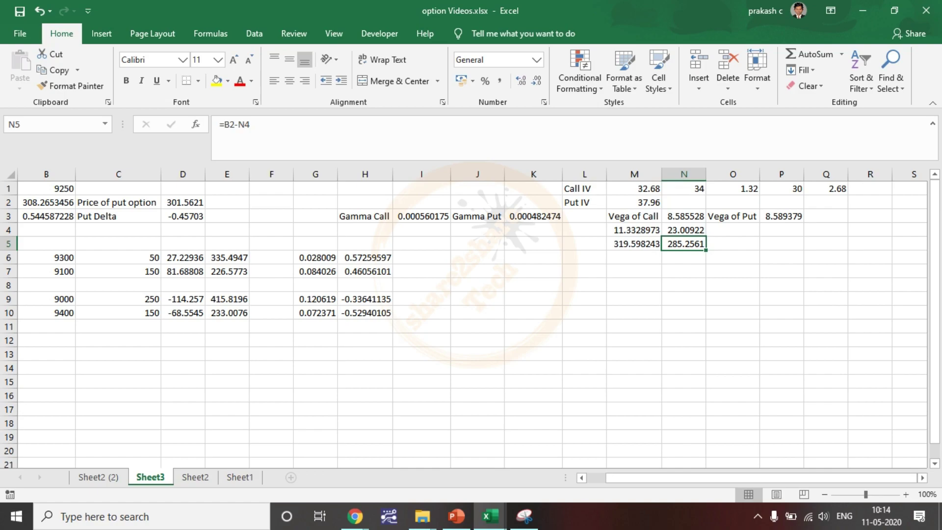
key(Down)
key(Down)
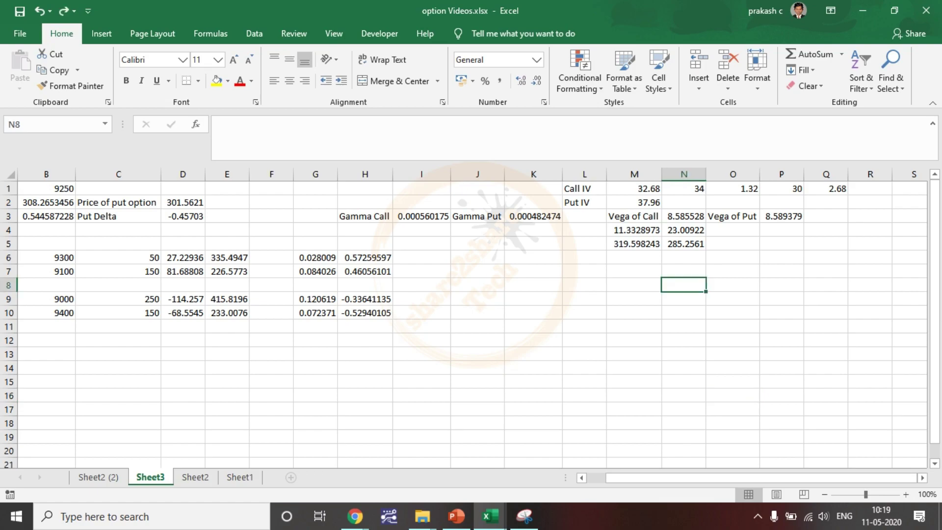
Step: Enter an increased put IV of 40 in N2 and calculate the IV rise in O2 with =N2-M2
click(634, 203)
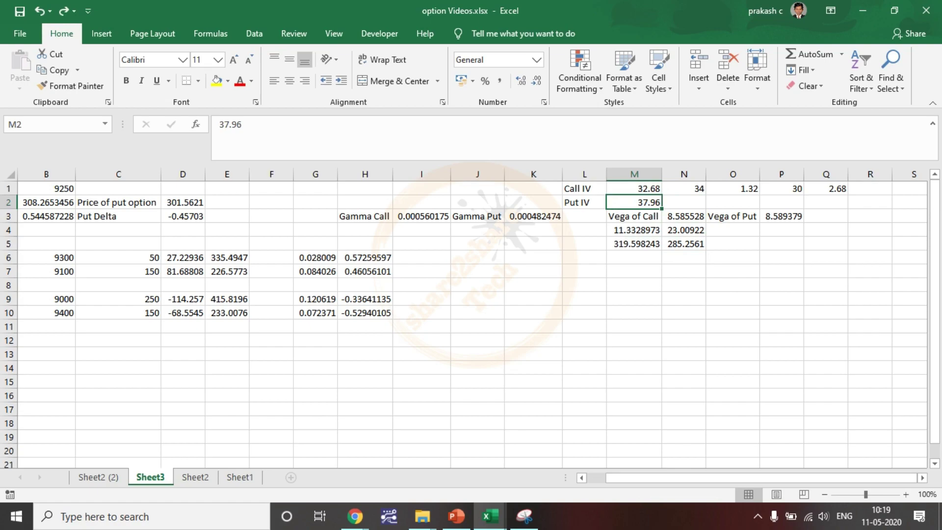
double_click(683, 202)
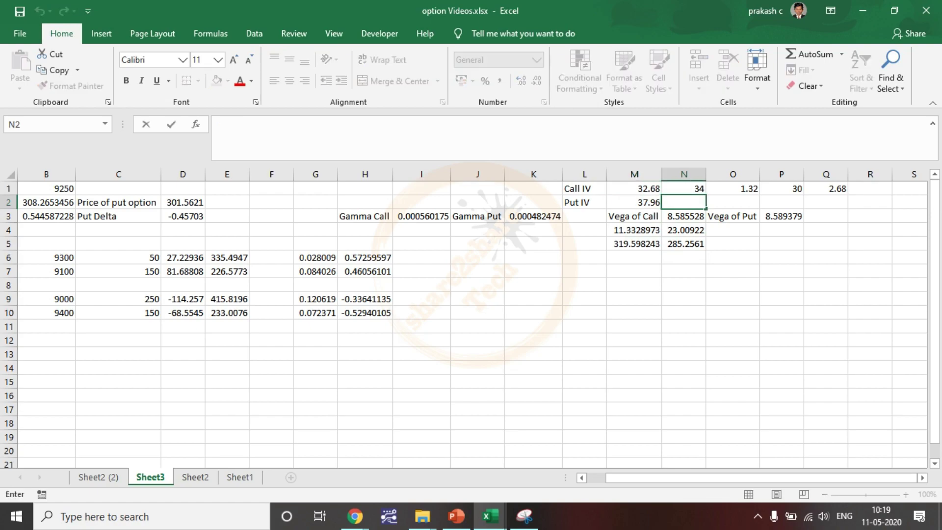
text(40)
key(Tab)
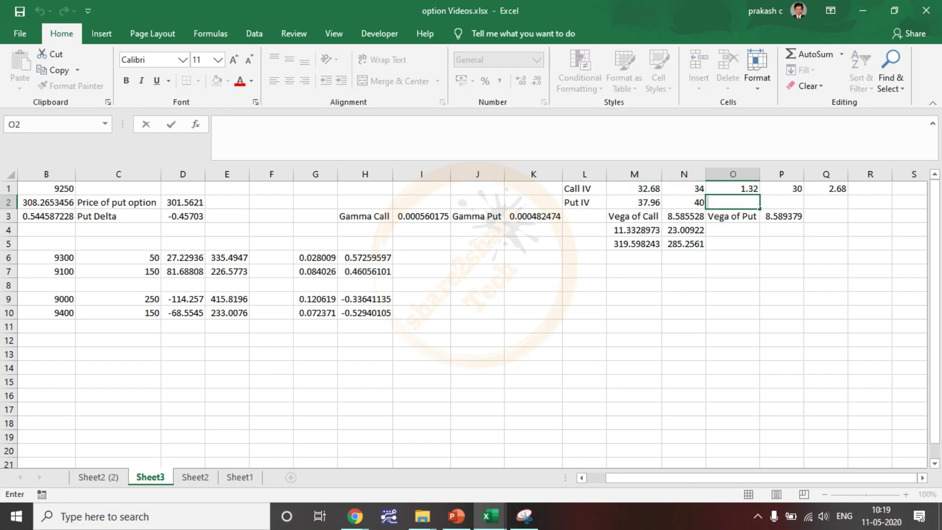
text(=)
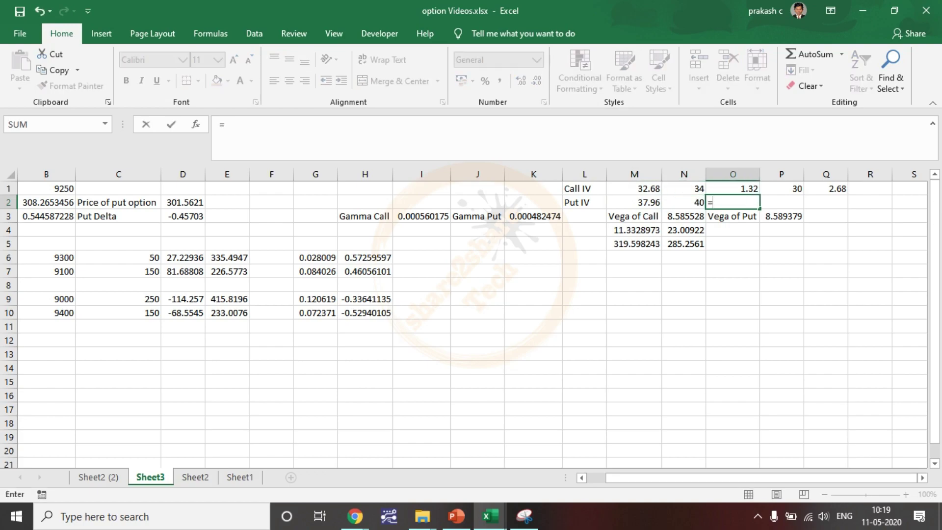
click(683, 202)
text(-)
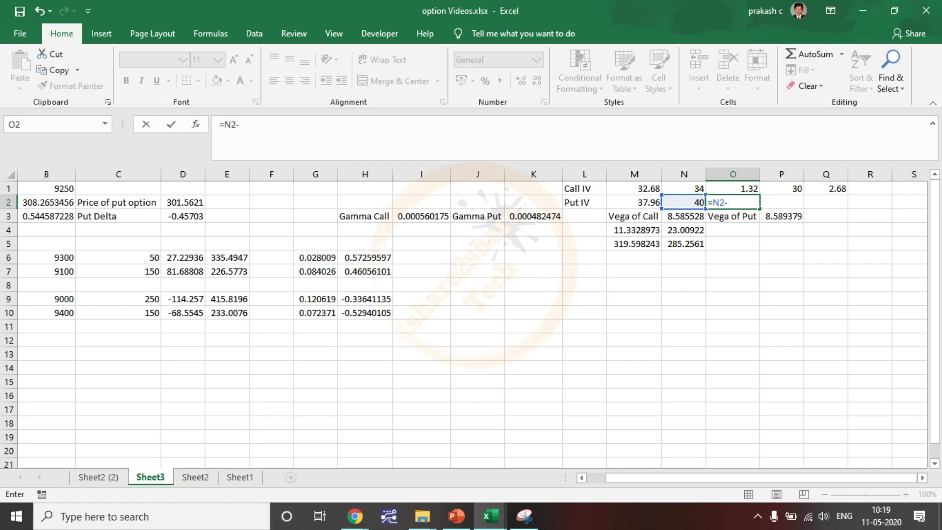
click(634, 202)
key(Return)
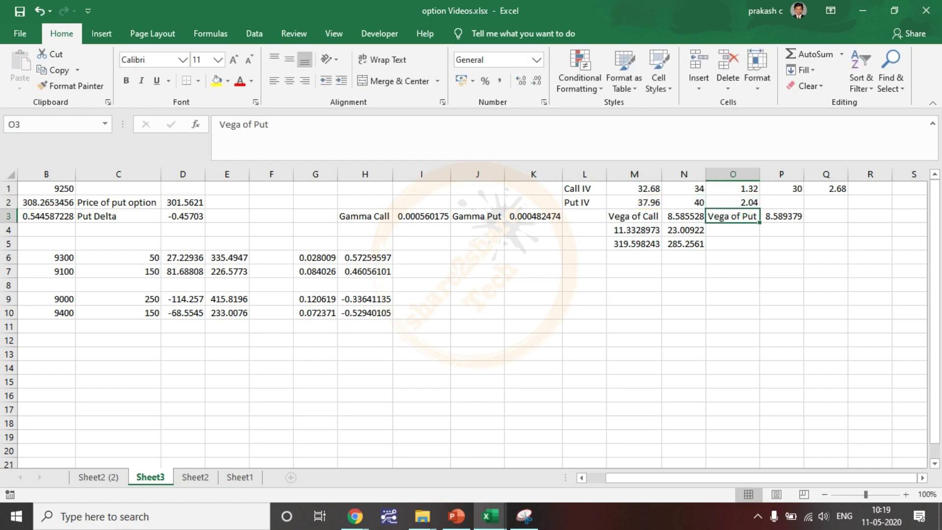
Step: Calculate the put price change for the IV increase in O4 with =P3*O2
click(732, 230)
text(=)
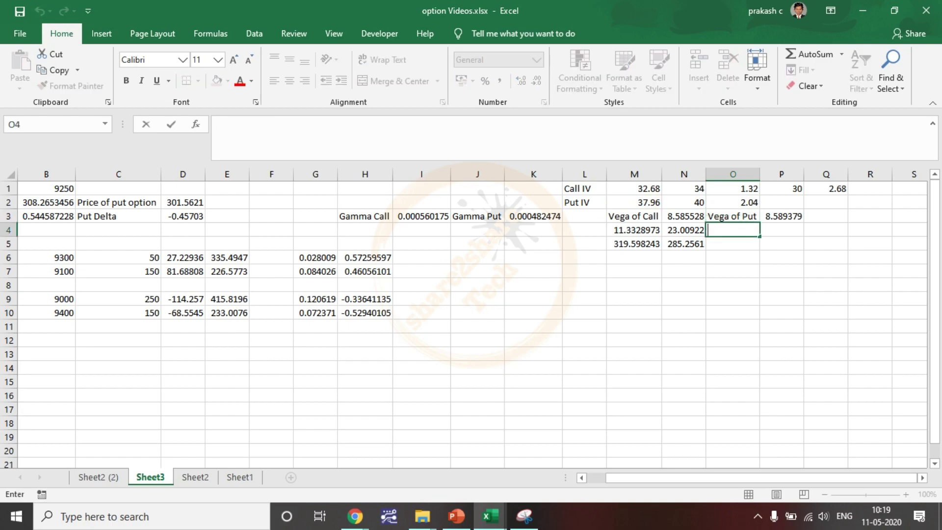
click(782, 216)
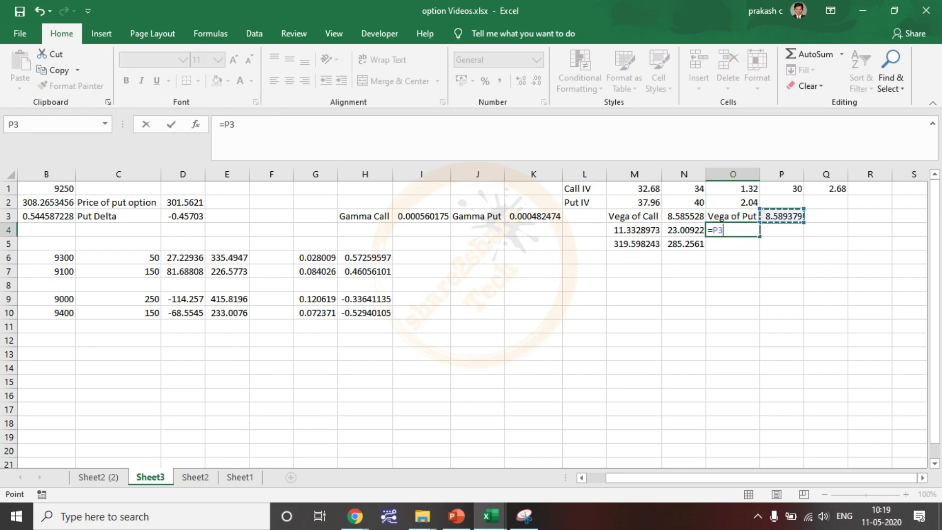
text(*)
click(733, 202)
key(Return)
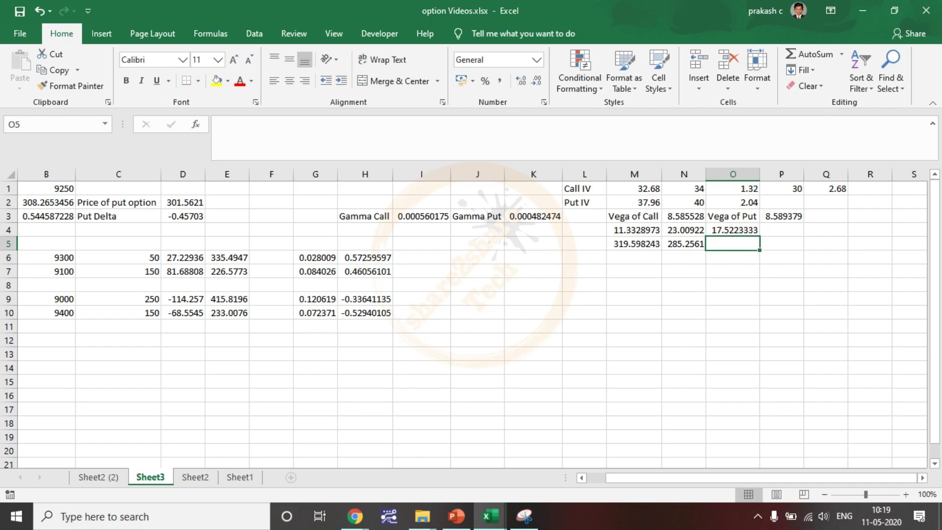
Step: Calculate the new put option price after the IV increase in P4 with =D2+O4
click(781, 229)
text(=)
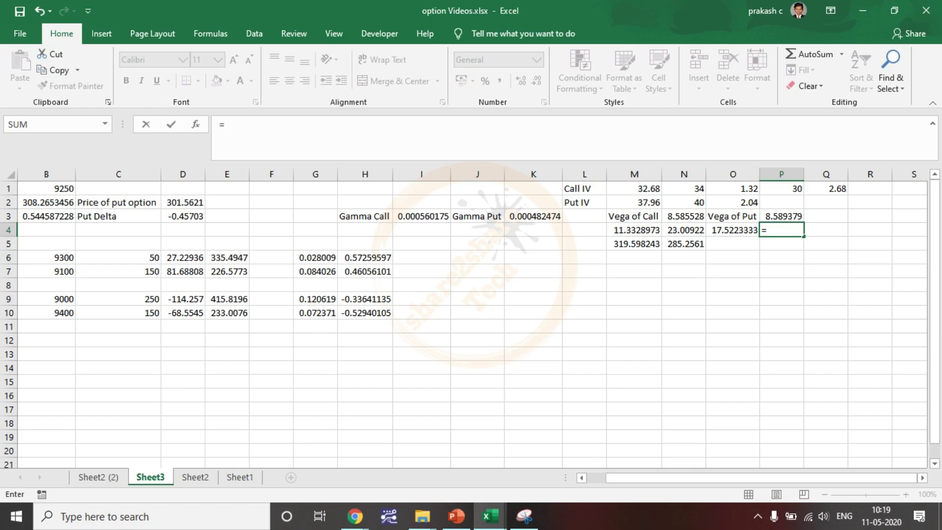
click(183, 202)
text(+)
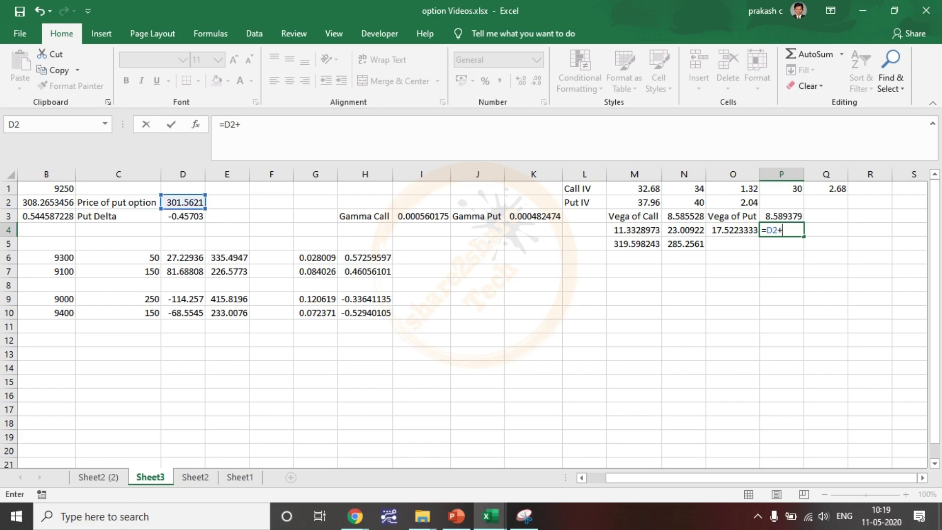
click(732, 230)
key(Return)
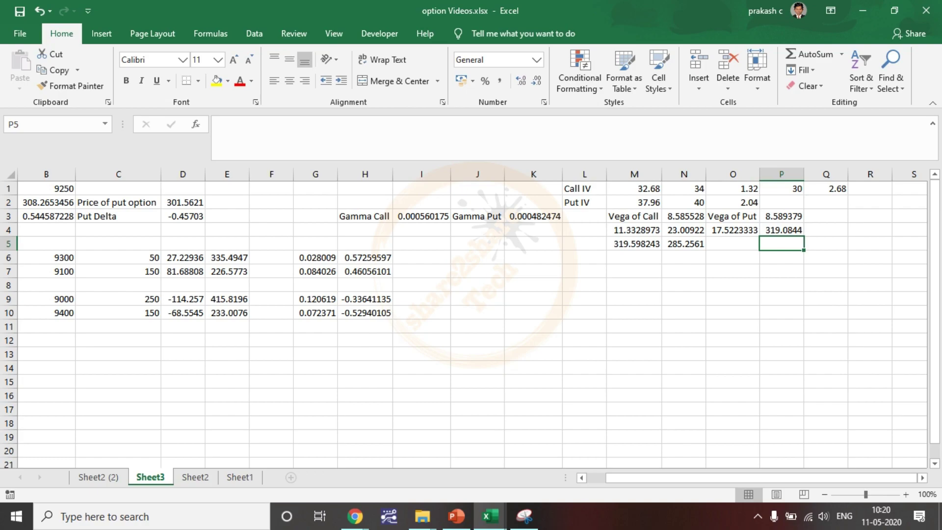
Step: Enter a decreased put IV of 35 in P2 and calculate the IV drop in Q2 with =M2-P2
click(781, 201)
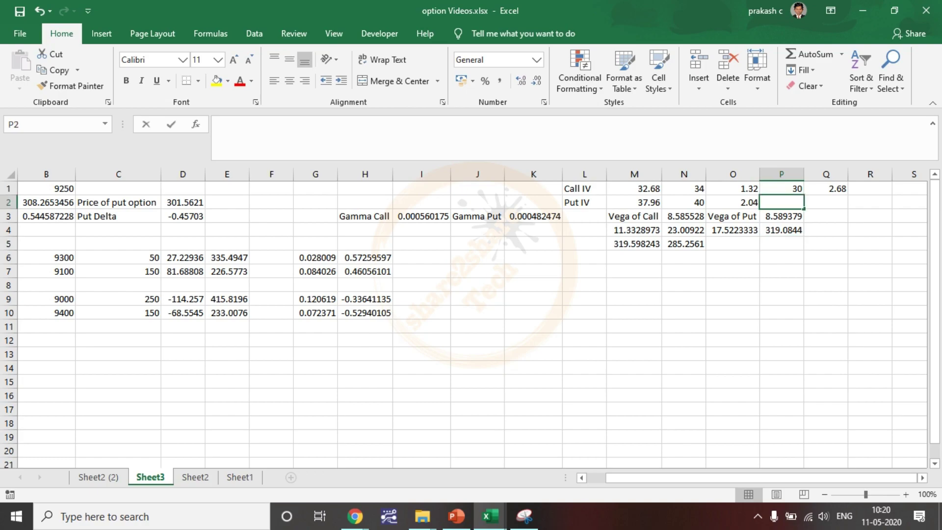
text(35)
key(Return)
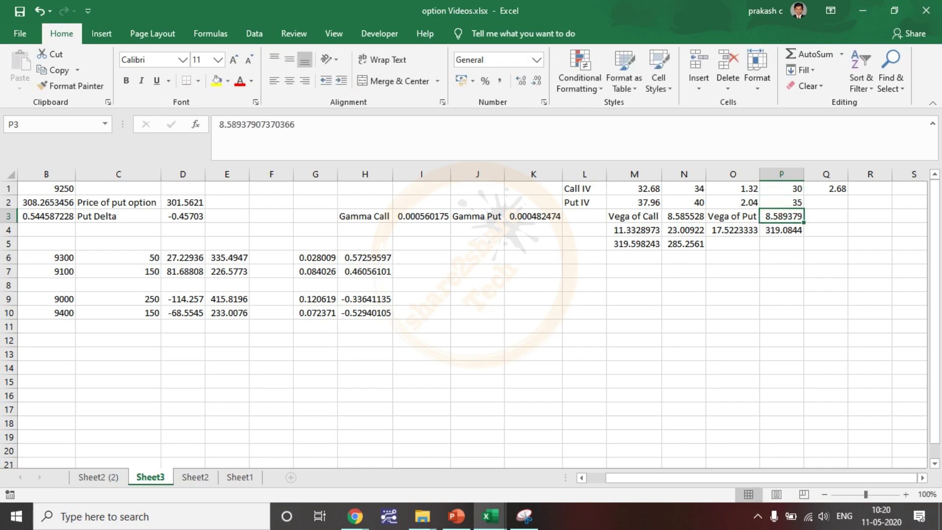
click(825, 202)
text(=)
click(634, 202)
text(-)
click(781, 202)
key(Return)
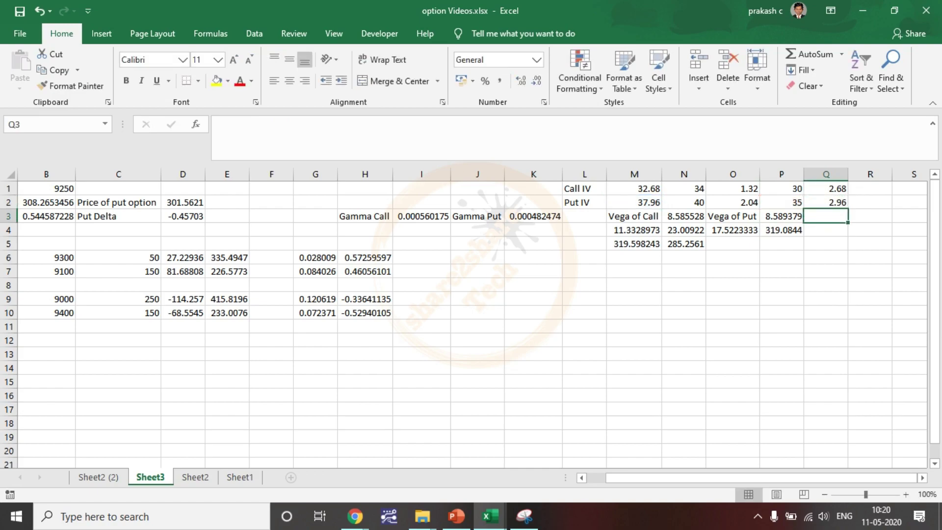
Step: Calculate the put price change for the IV decrease in O5 with =Q2*P3
click(733, 243)
text(=)
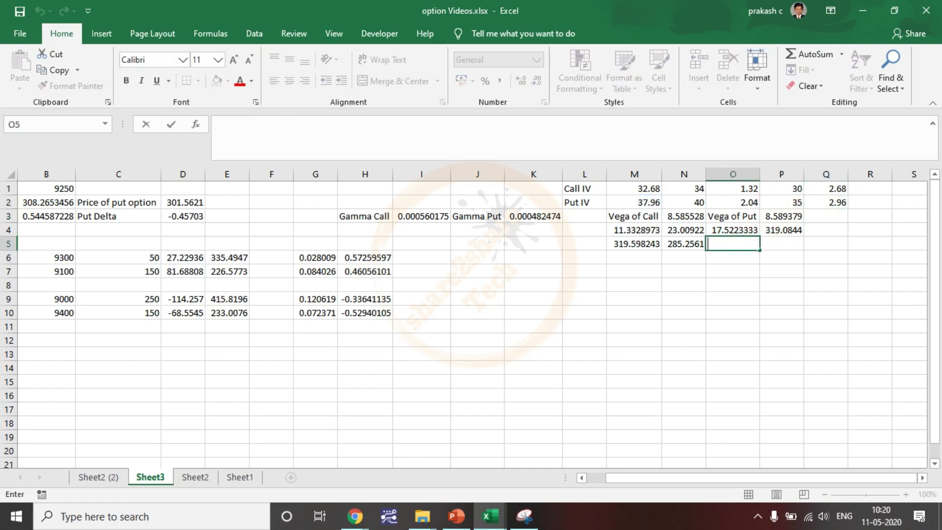
click(826, 203)
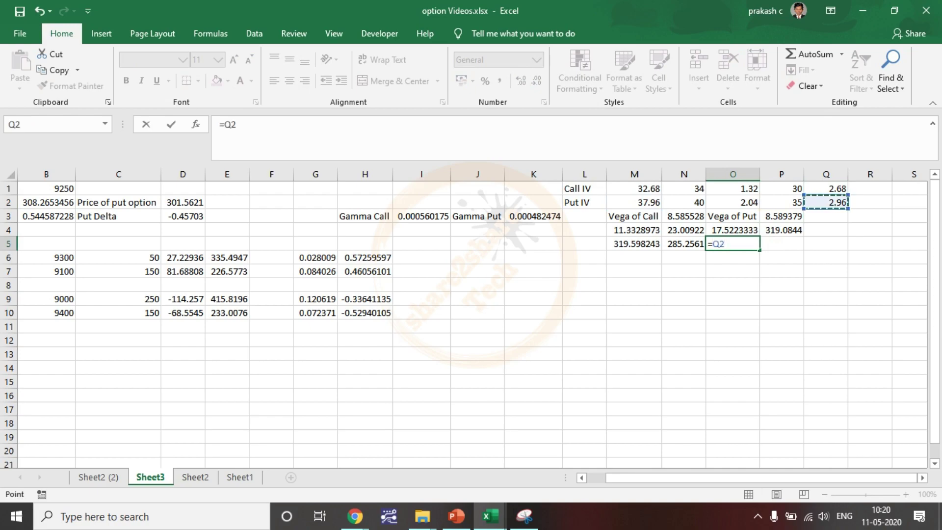
text(*)
click(782, 216)
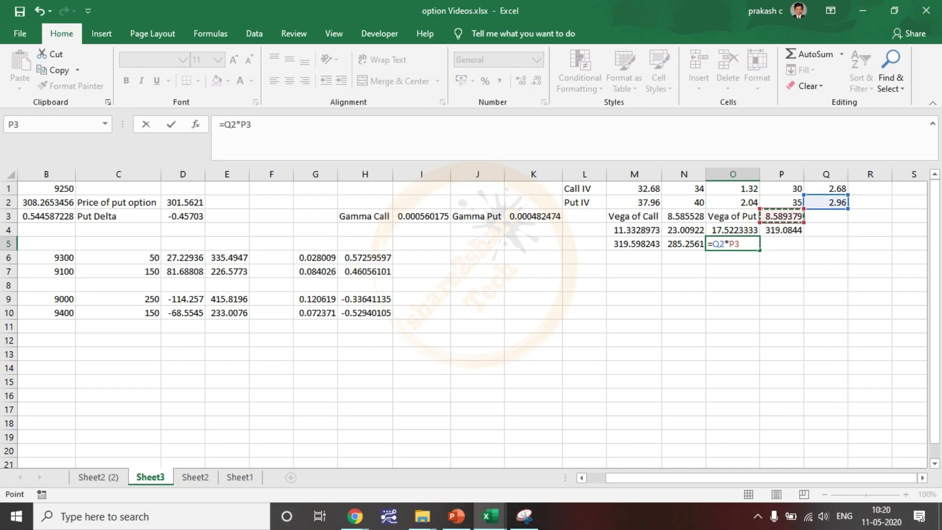
key(Return)
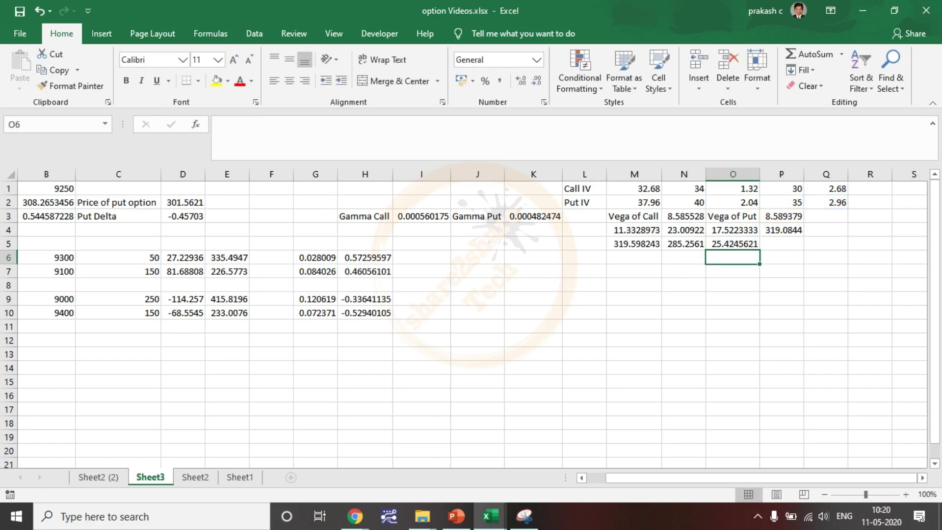
Step: Calculate the new put option price after the IV decrease in P5 with =D2-O5
click(781, 244)
text(=)
click(183, 202)
text(-)
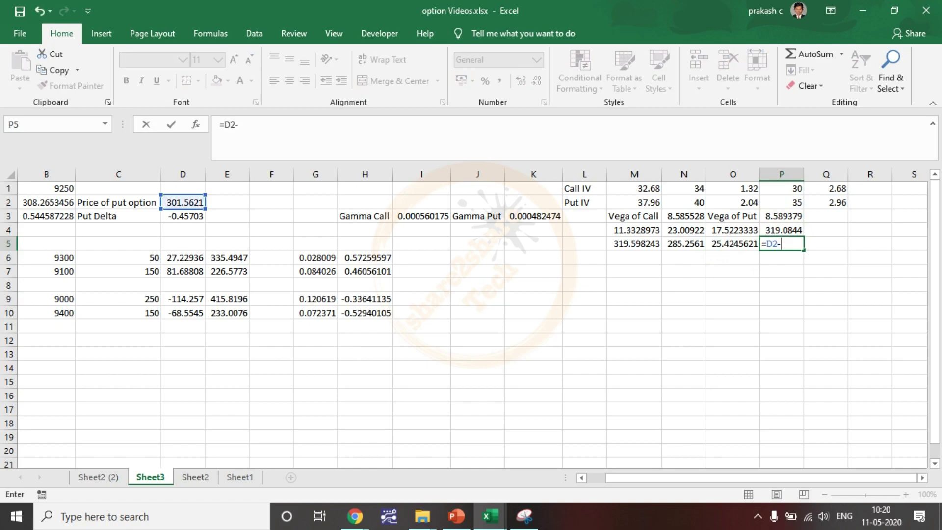
click(732, 243)
key(Return)
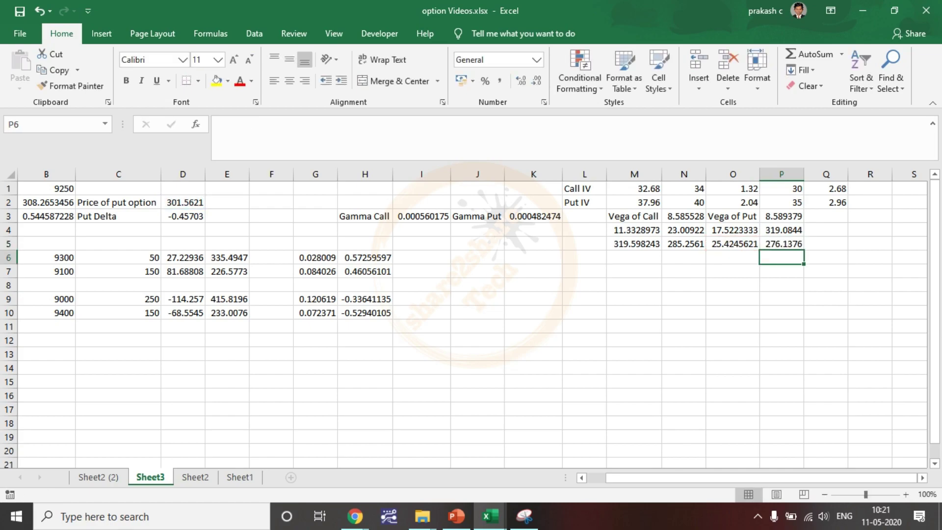
click(733, 285)
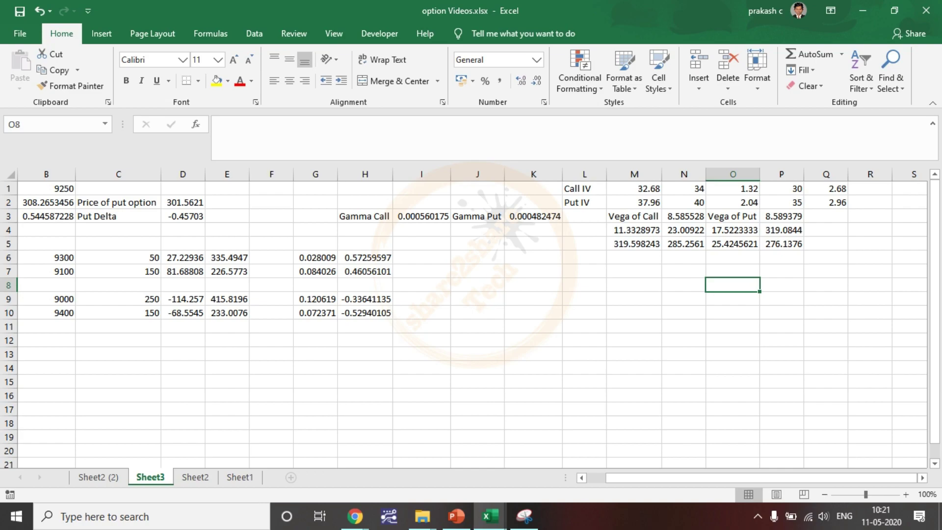
click(782, 243)
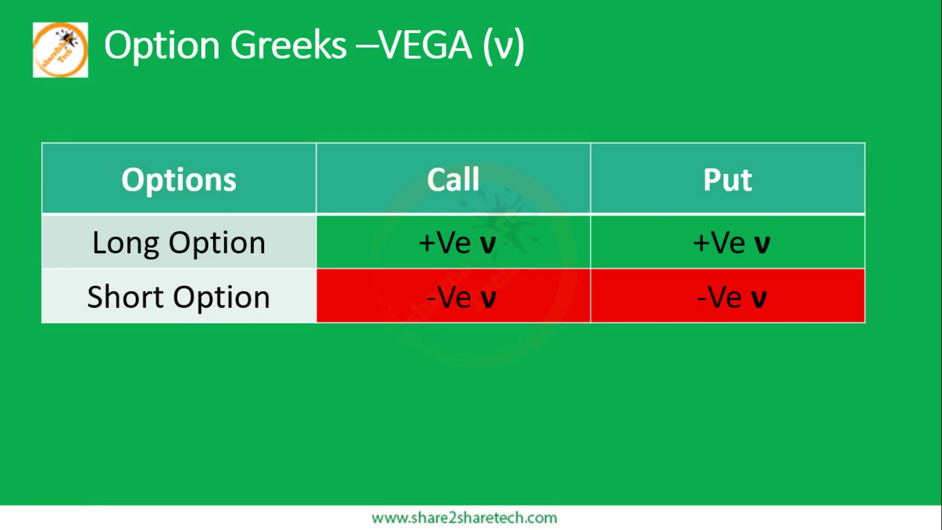
drag(597, 225, 693, 214)
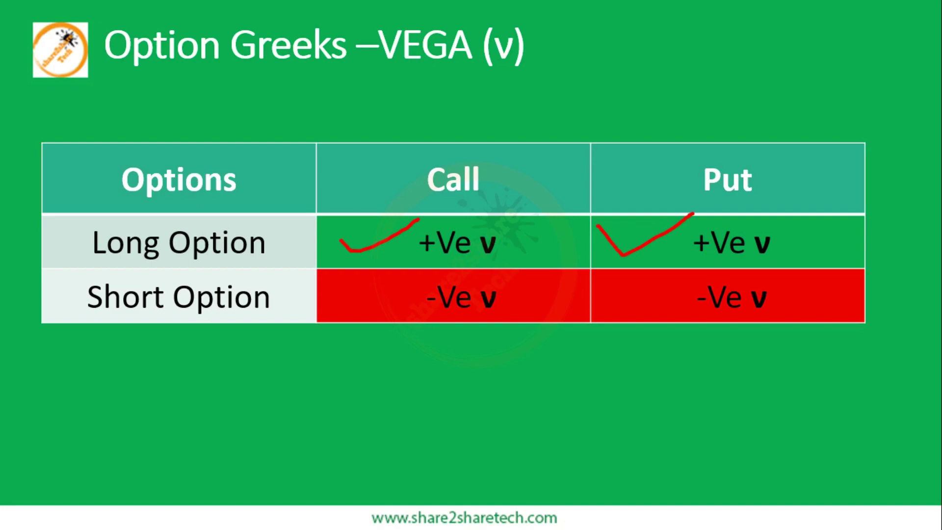
key(e)
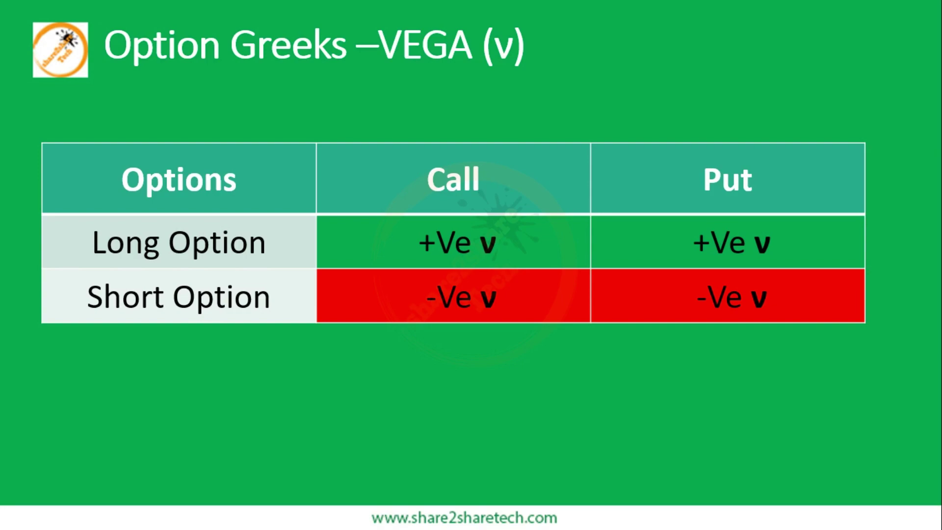